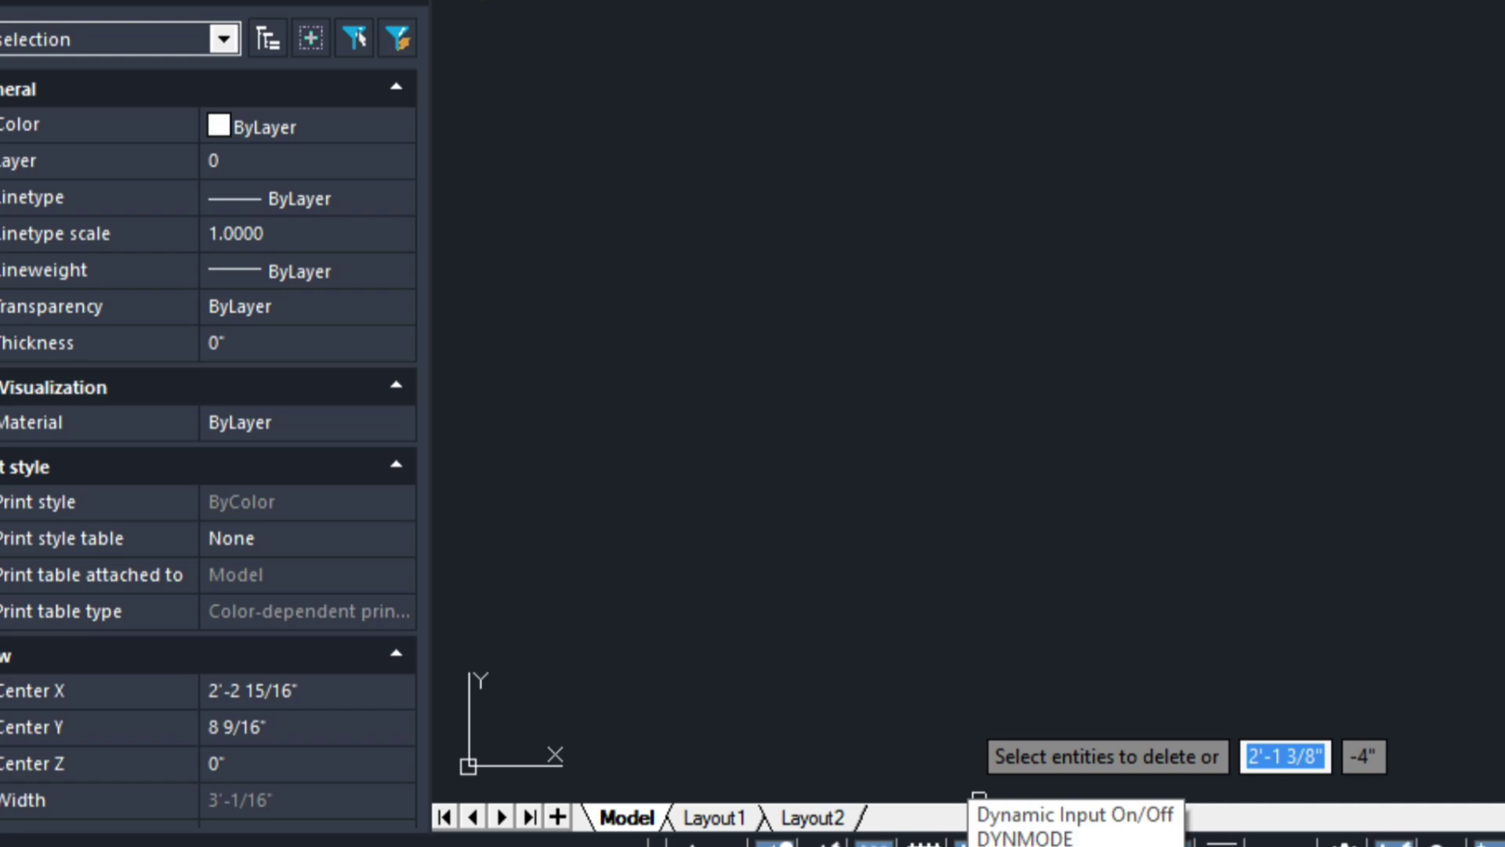
Toggle dynamic input off and back on, and open its settings.
left_click(966, 842)
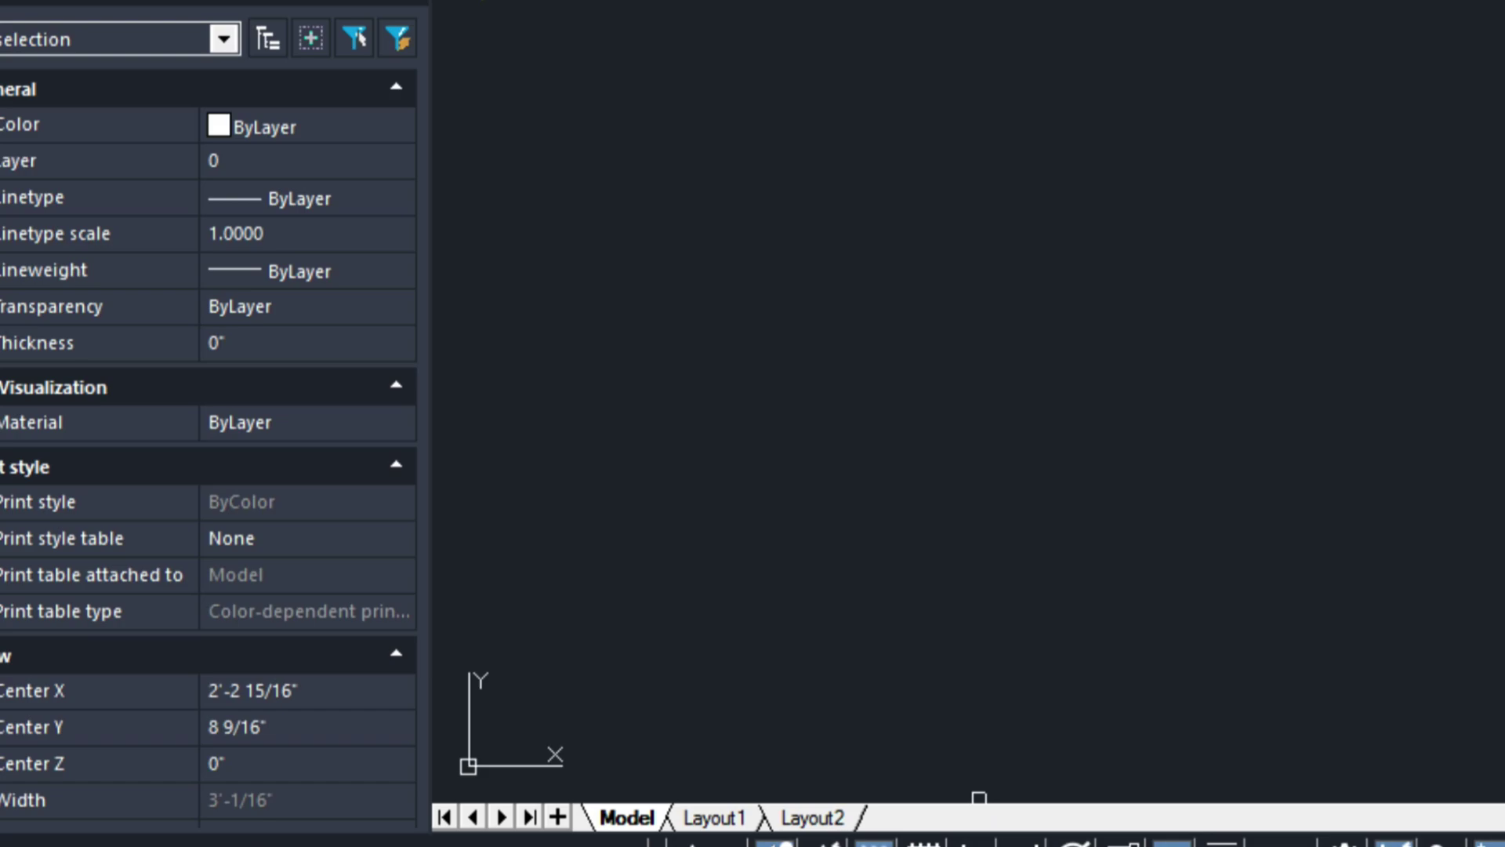
left_click(971, 844)
right_click(971, 844)
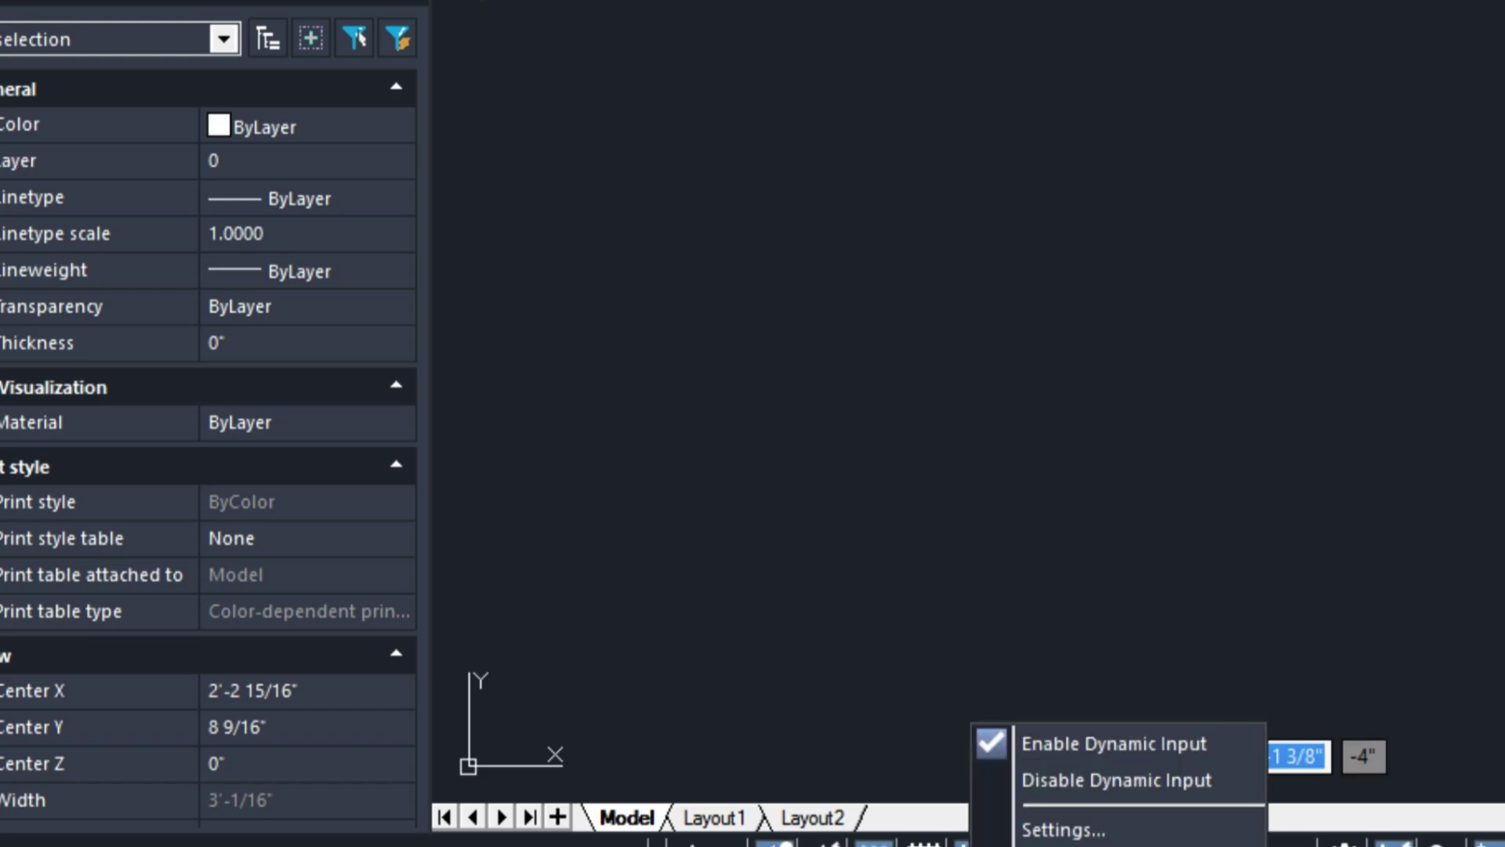
left_click(1051, 831)
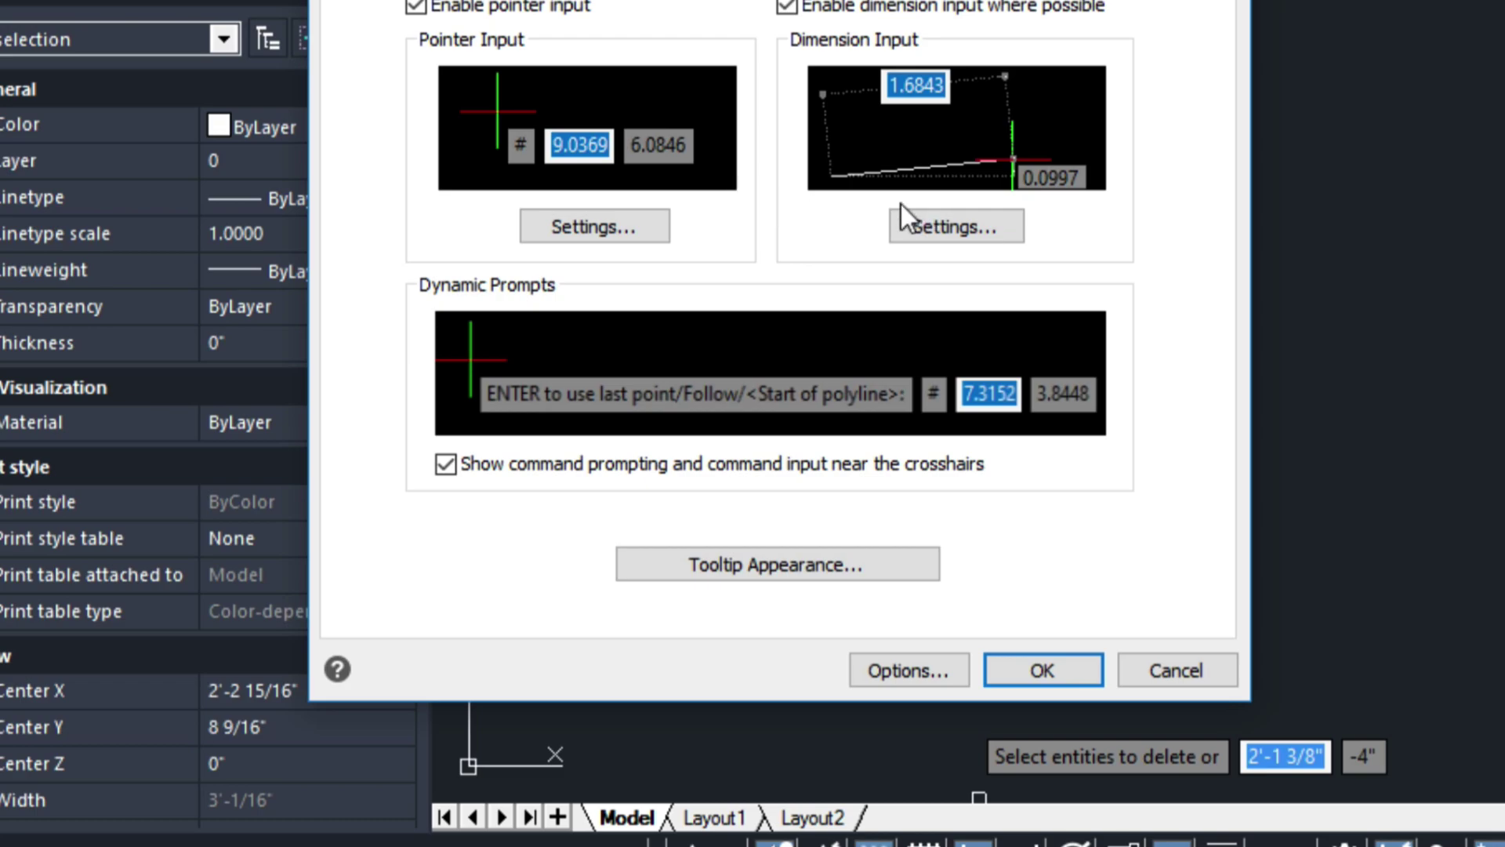
Review the pointer input, dimension input and tooltip appearance settings for dynamic input, closing them without changes.
left_click(615, 224)
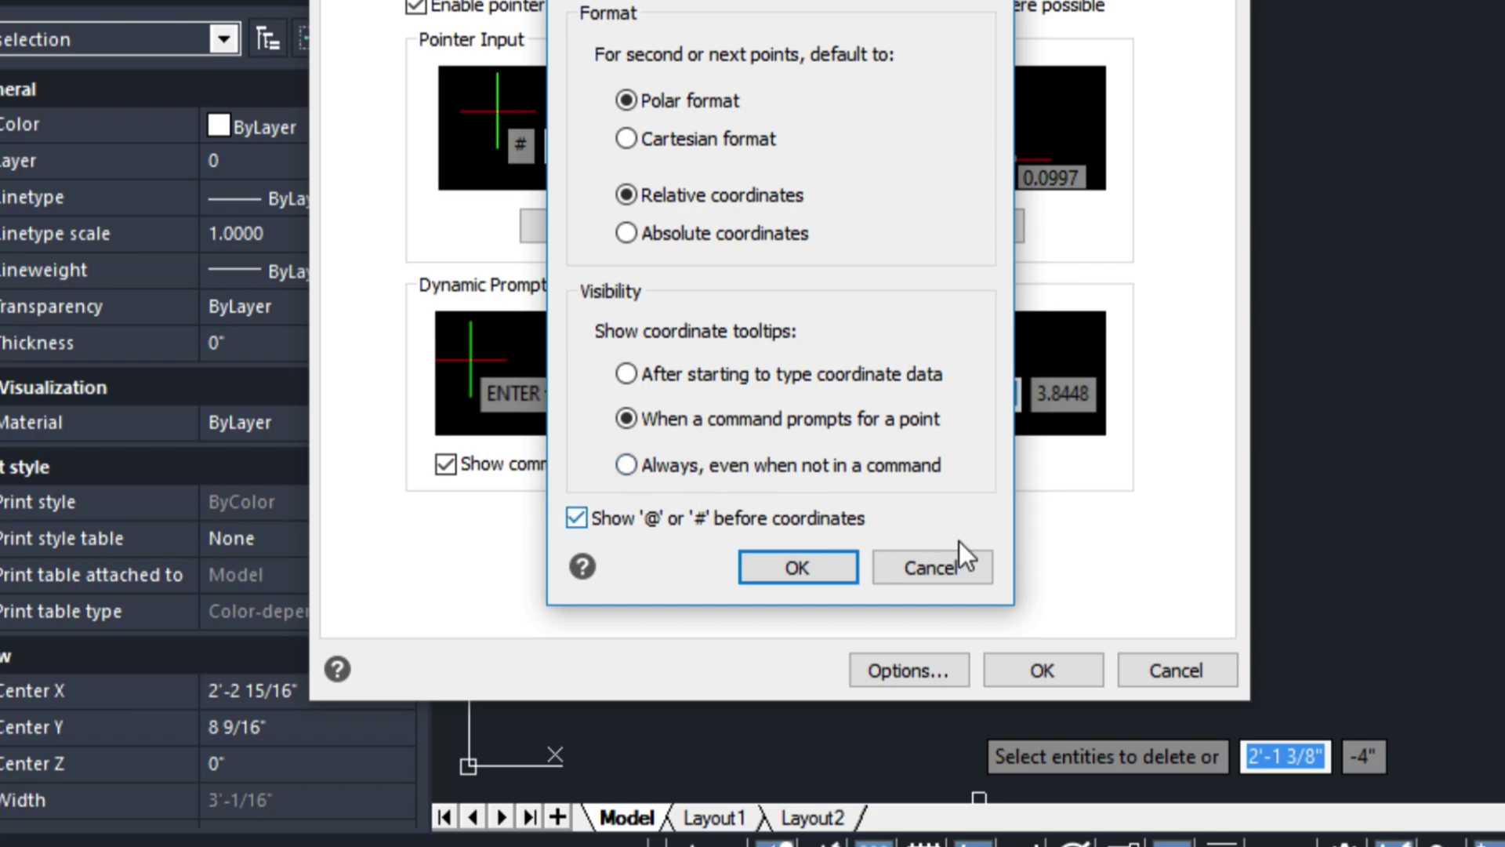
left_click(934, 567)
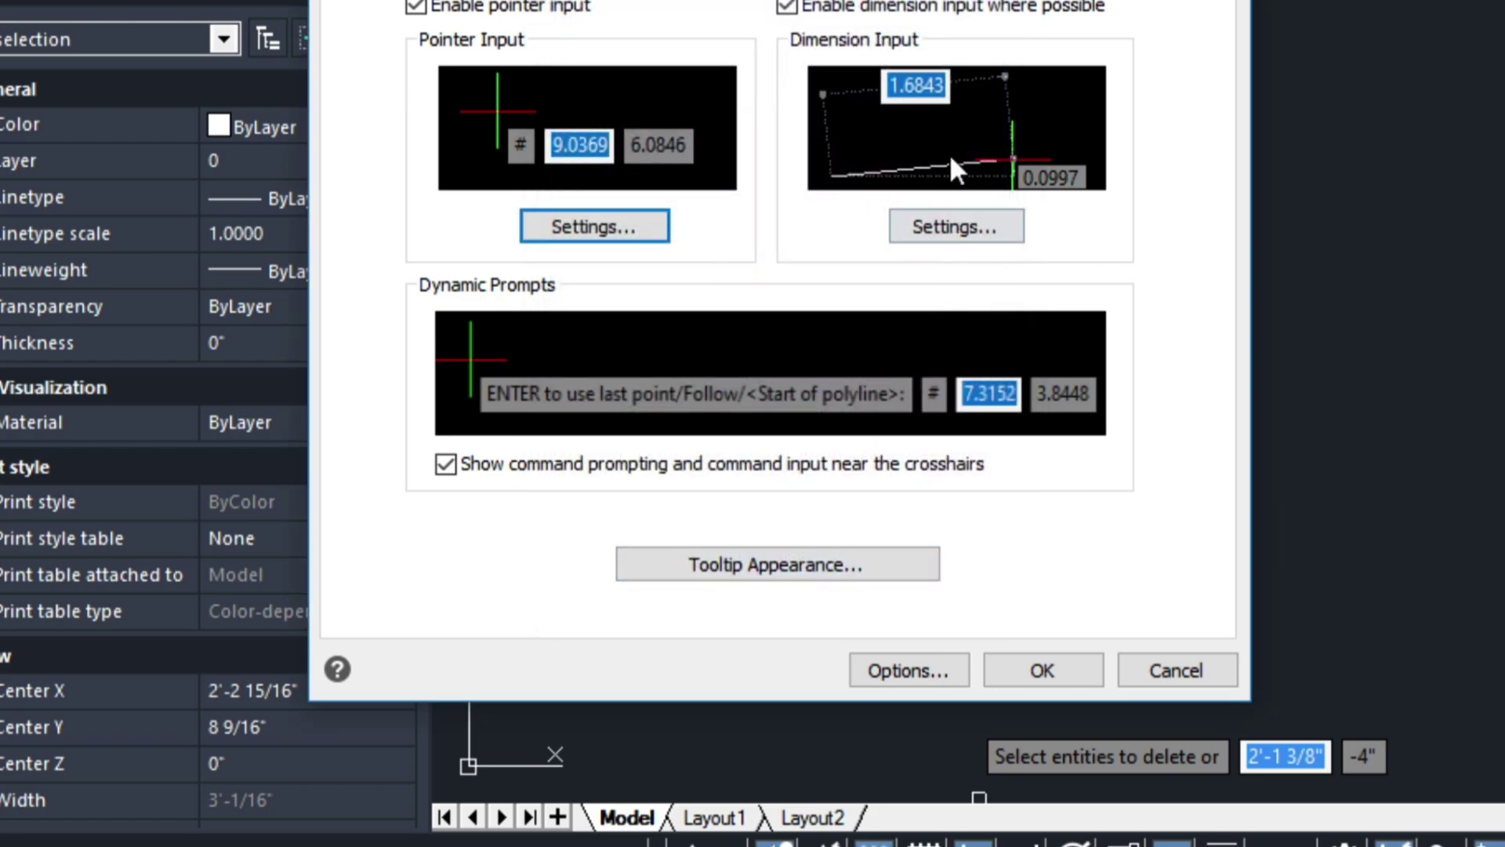
left_click(961, 214)
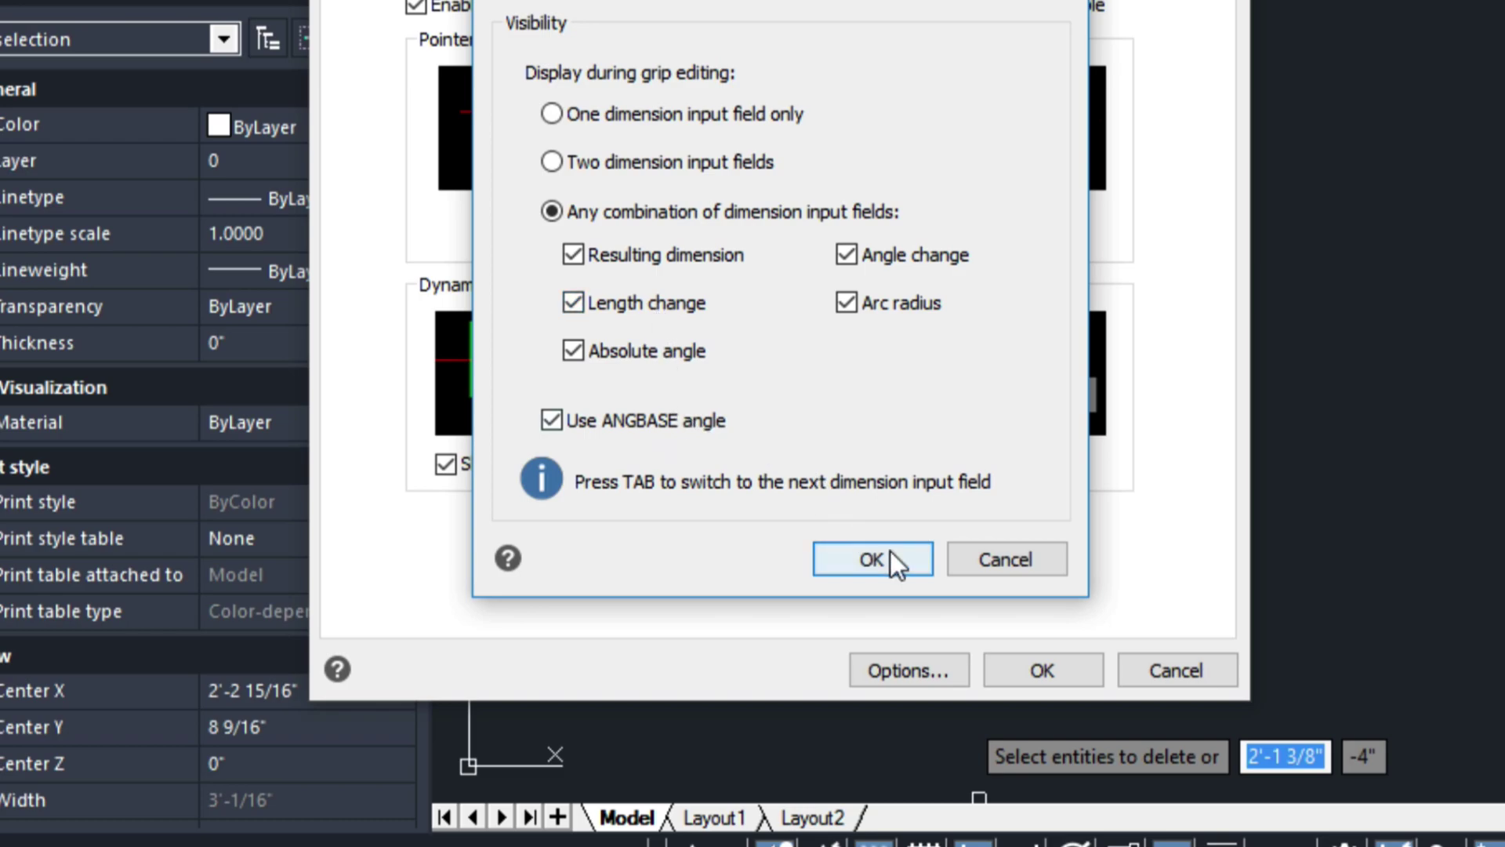
left_click(996, 562)
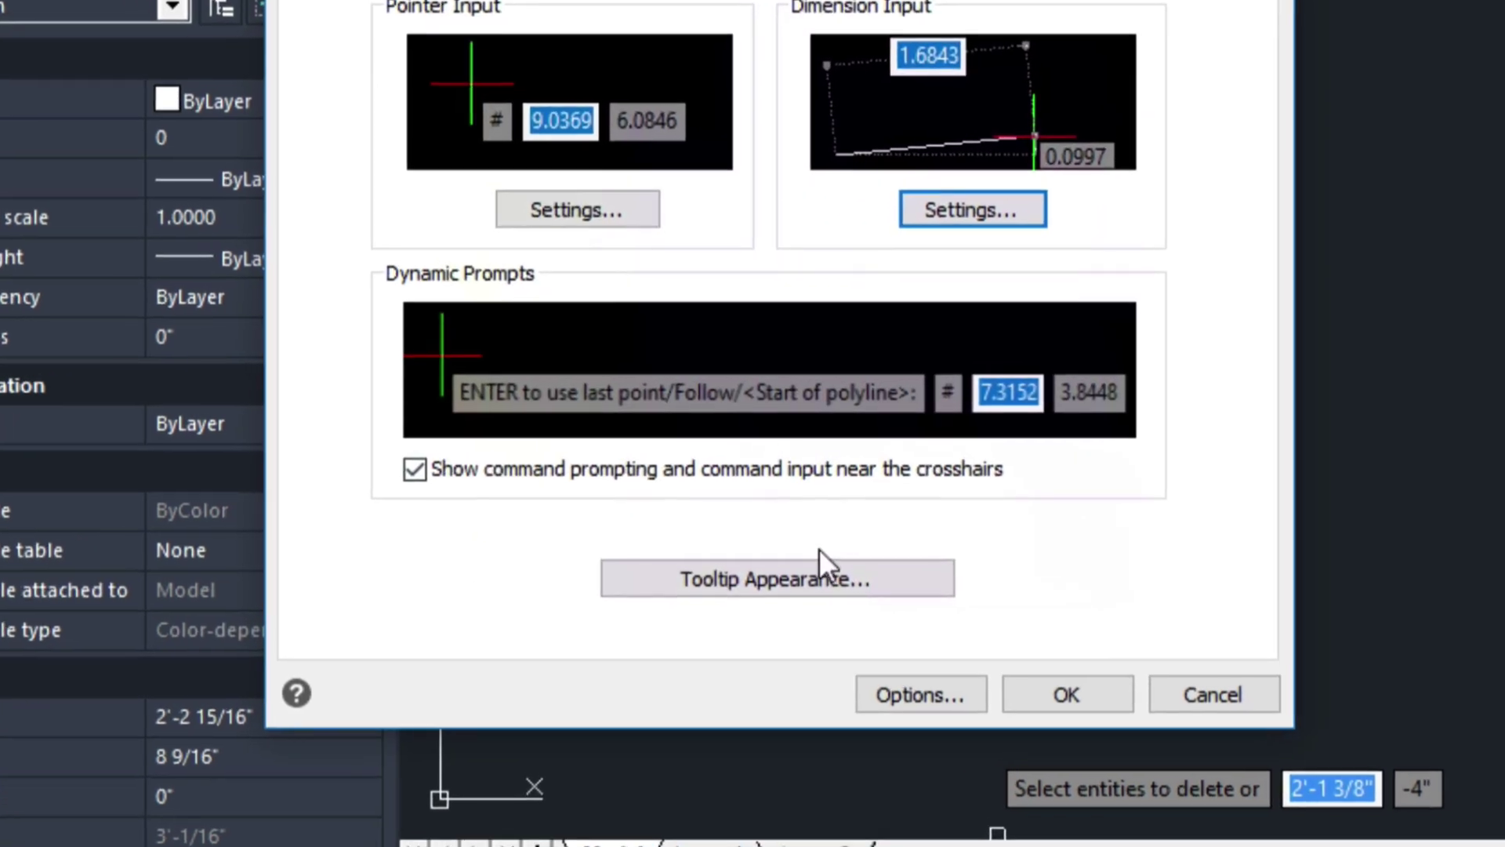
left_click(788, 566)
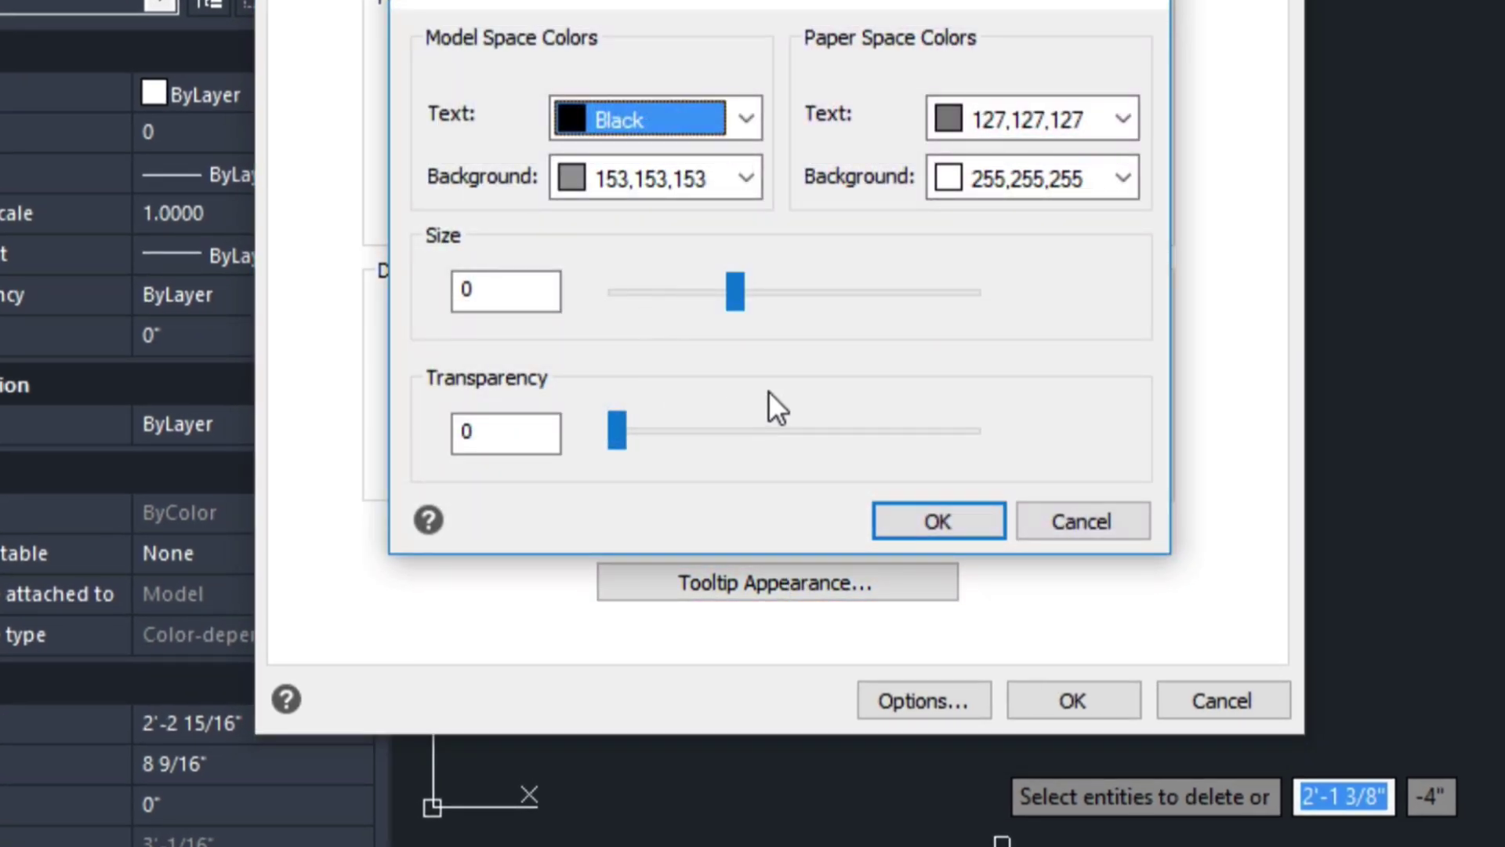
left_click(1085, 520)
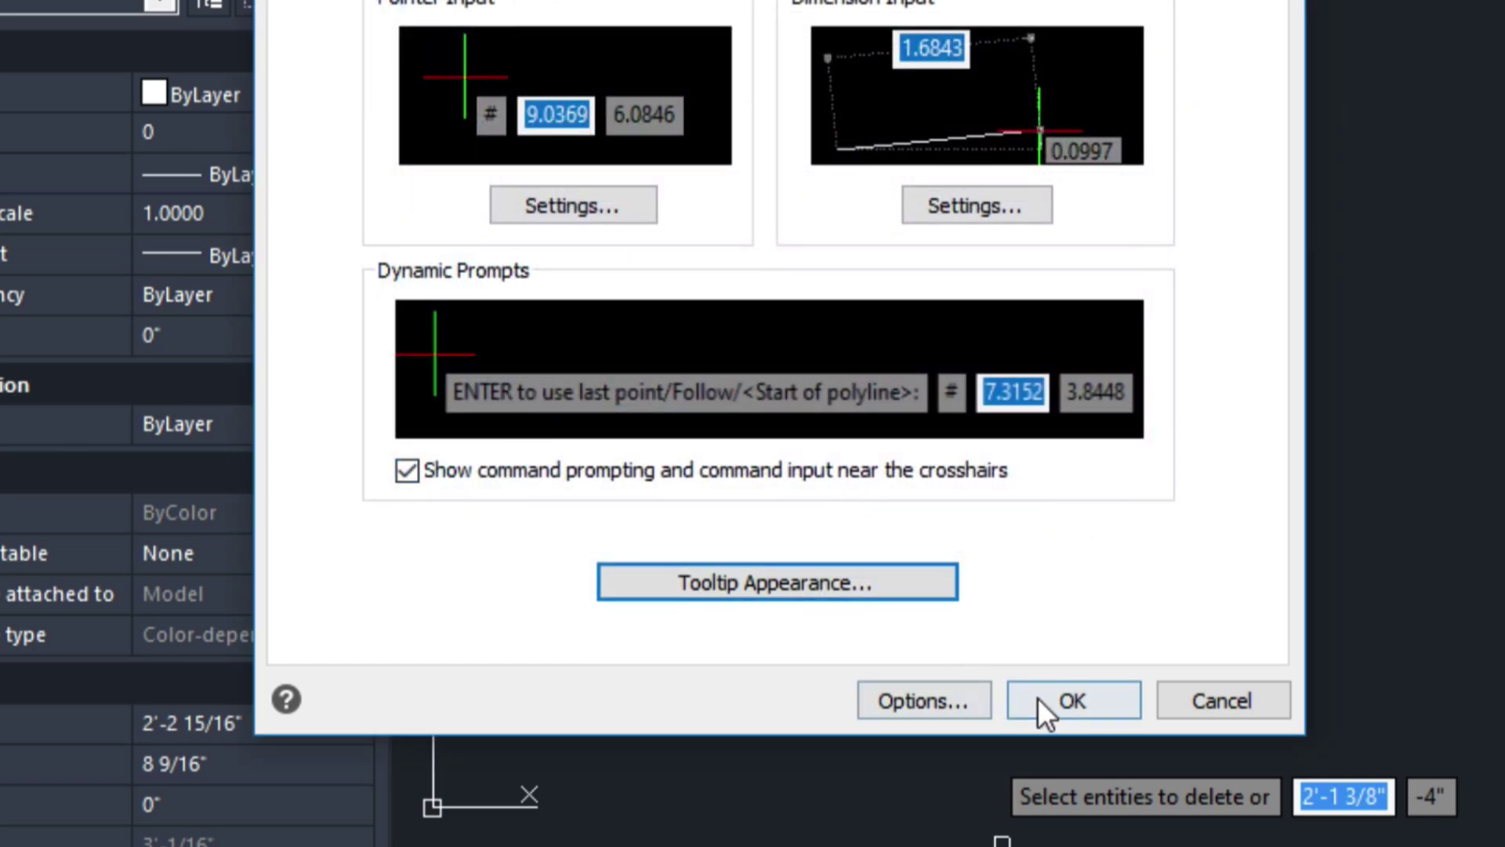
left_click(1254, 694)
key("Escape")
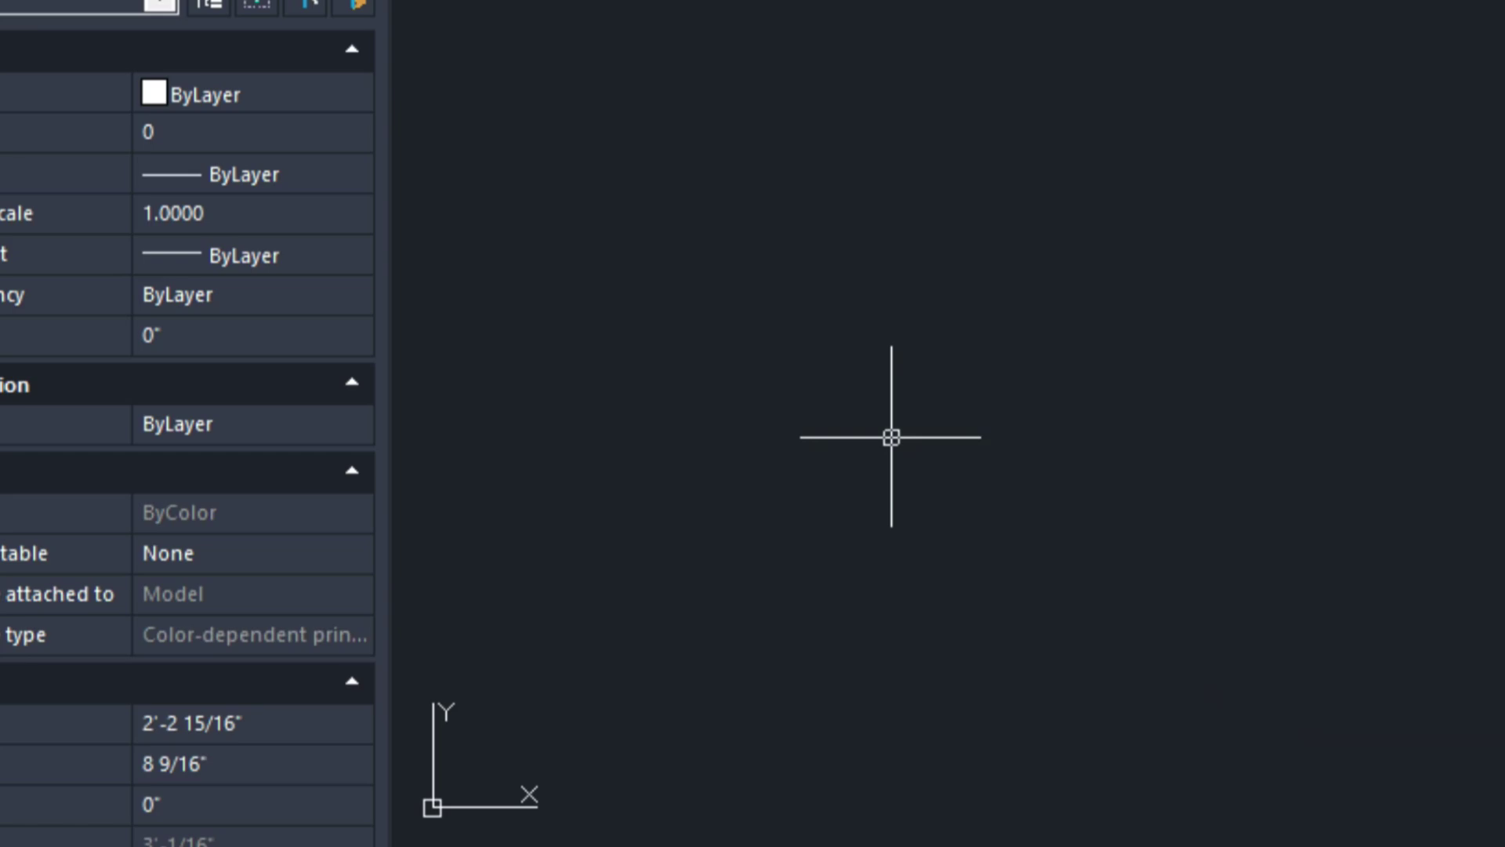
Start a line at a free point in the drawing area and make its first segment horizontal, 8 inches long.
type("l")
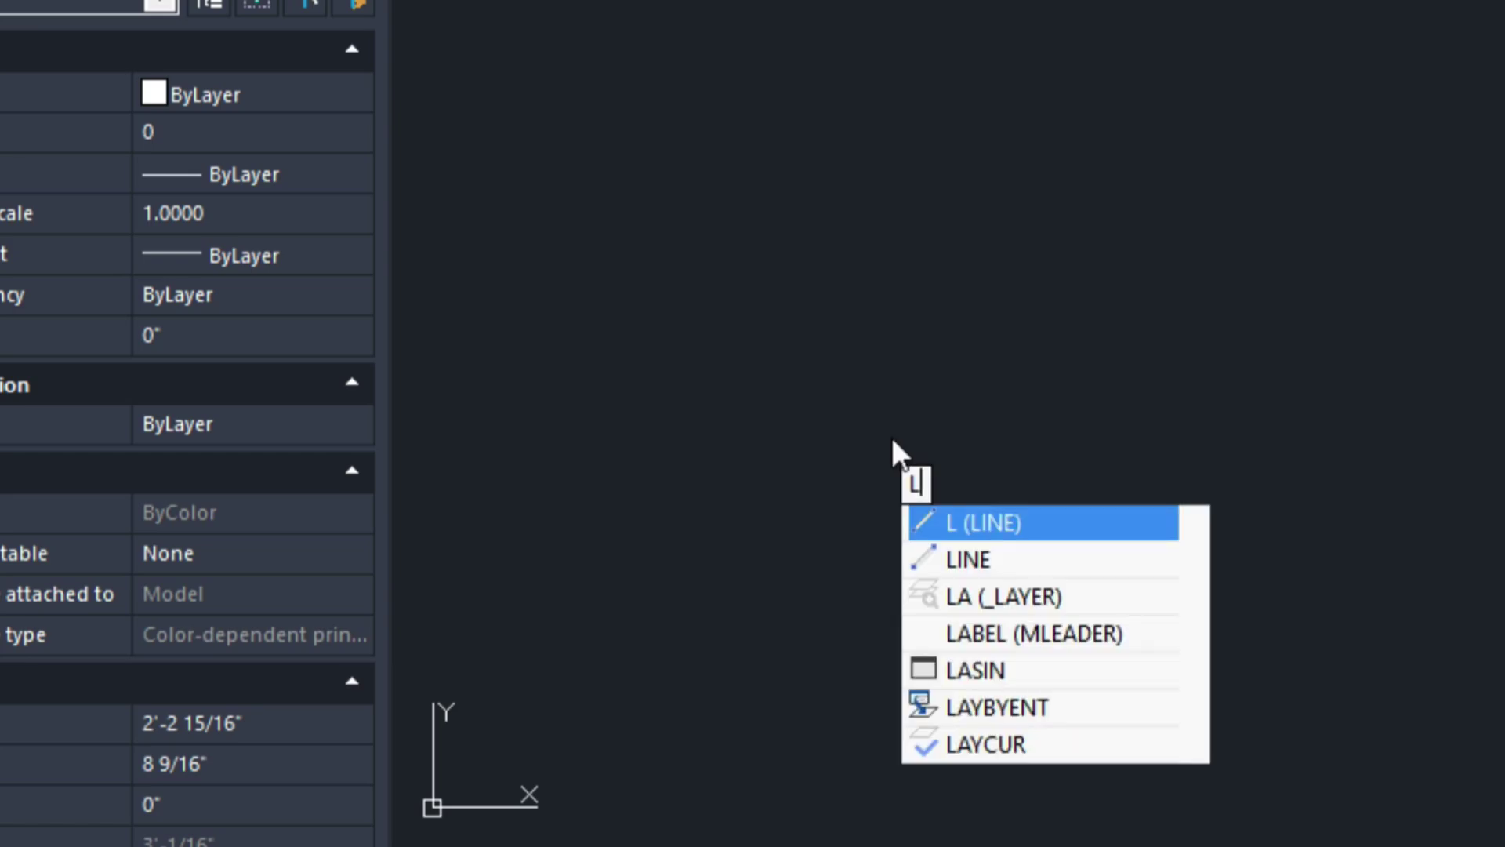
key("Return")
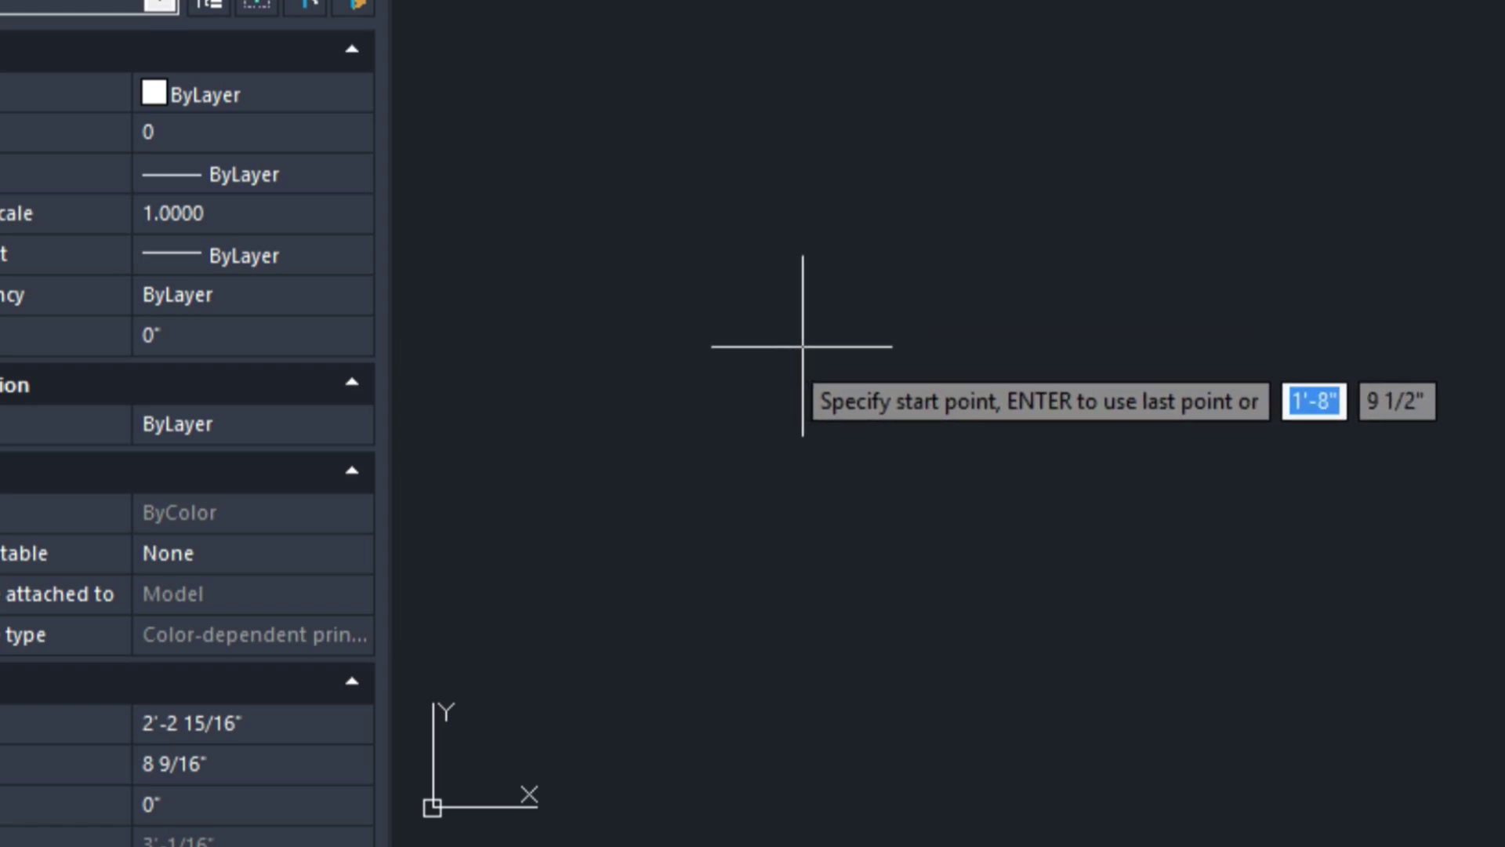
left_click(801, 345)
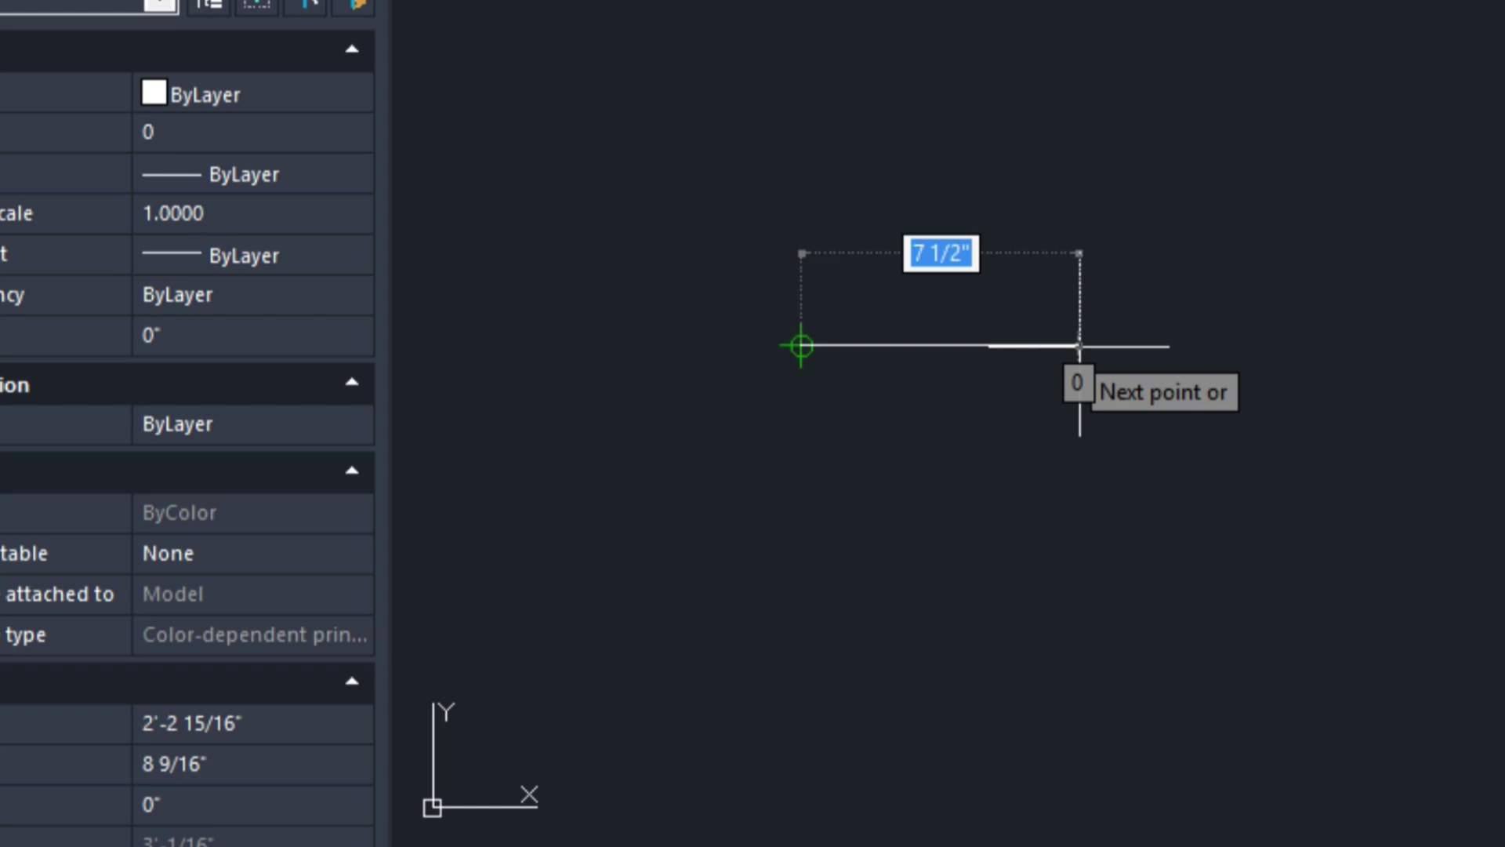
type("8")
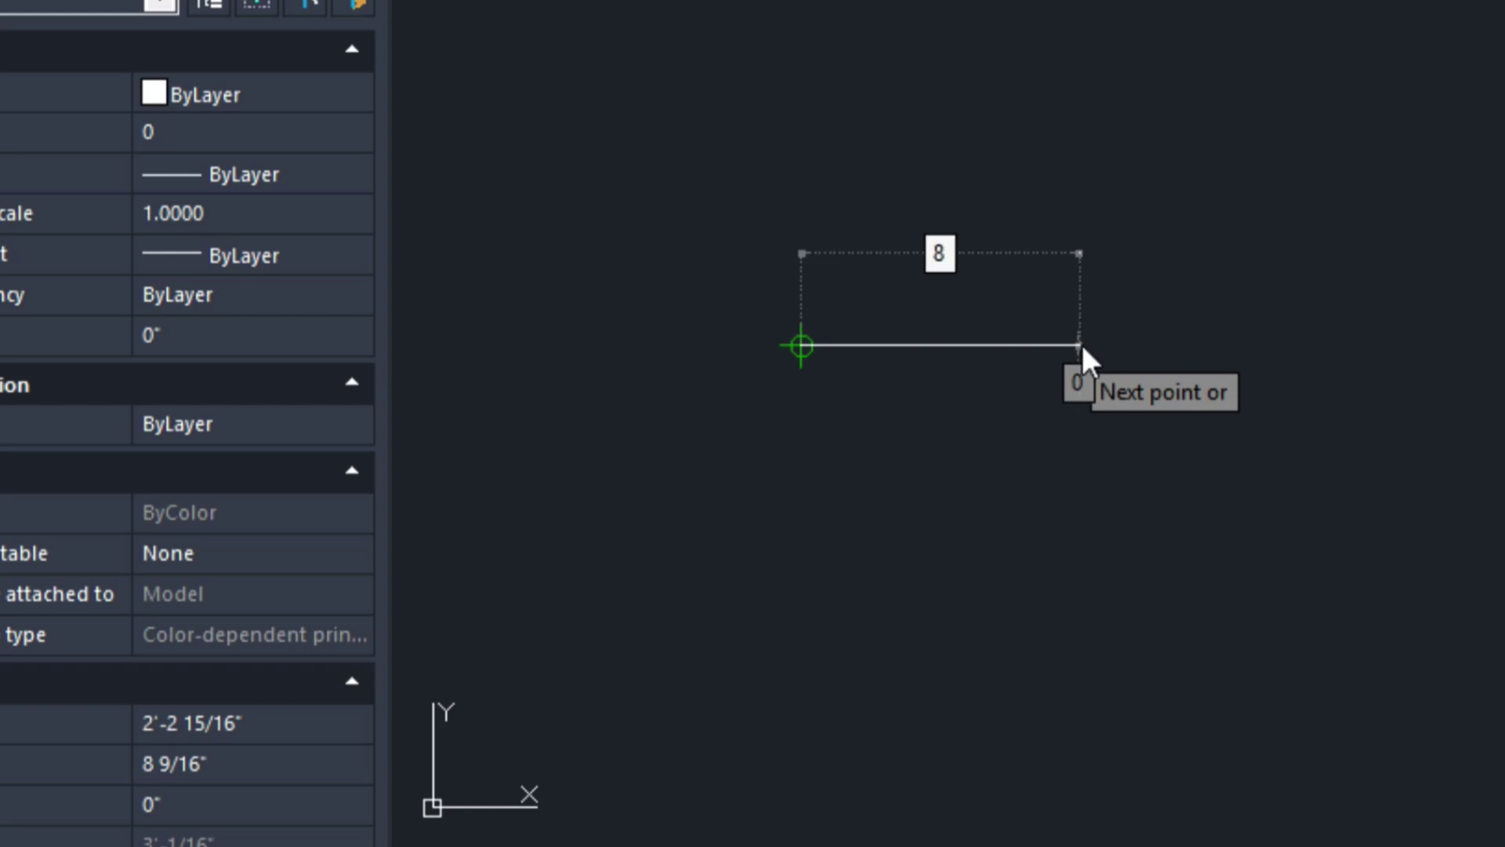
key("Return")
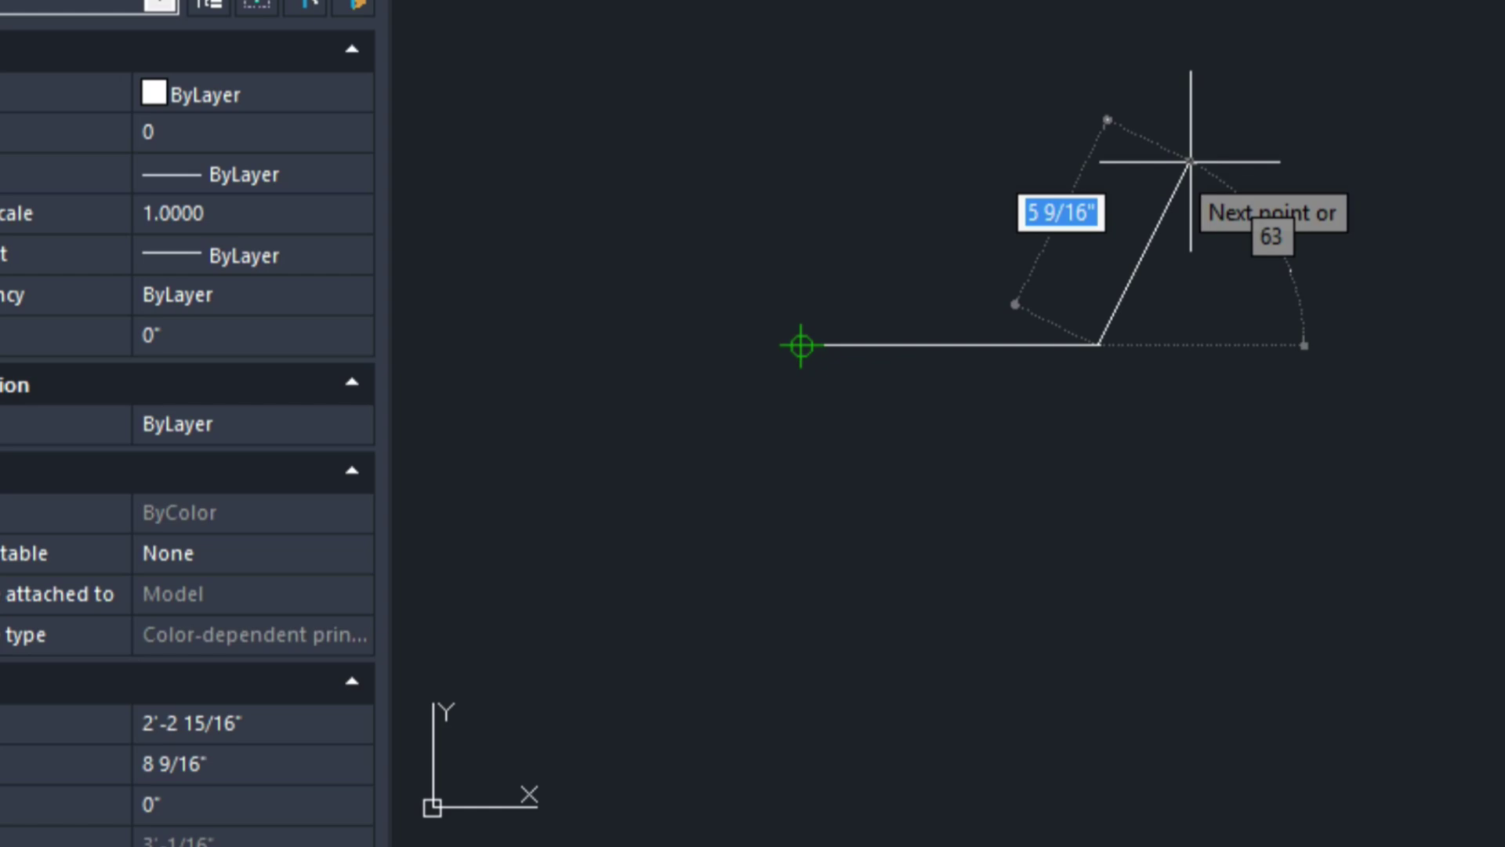
Add an 8-inch segment rising at about 45 degrees with the line's Angle option, and end the line.
key("Down")
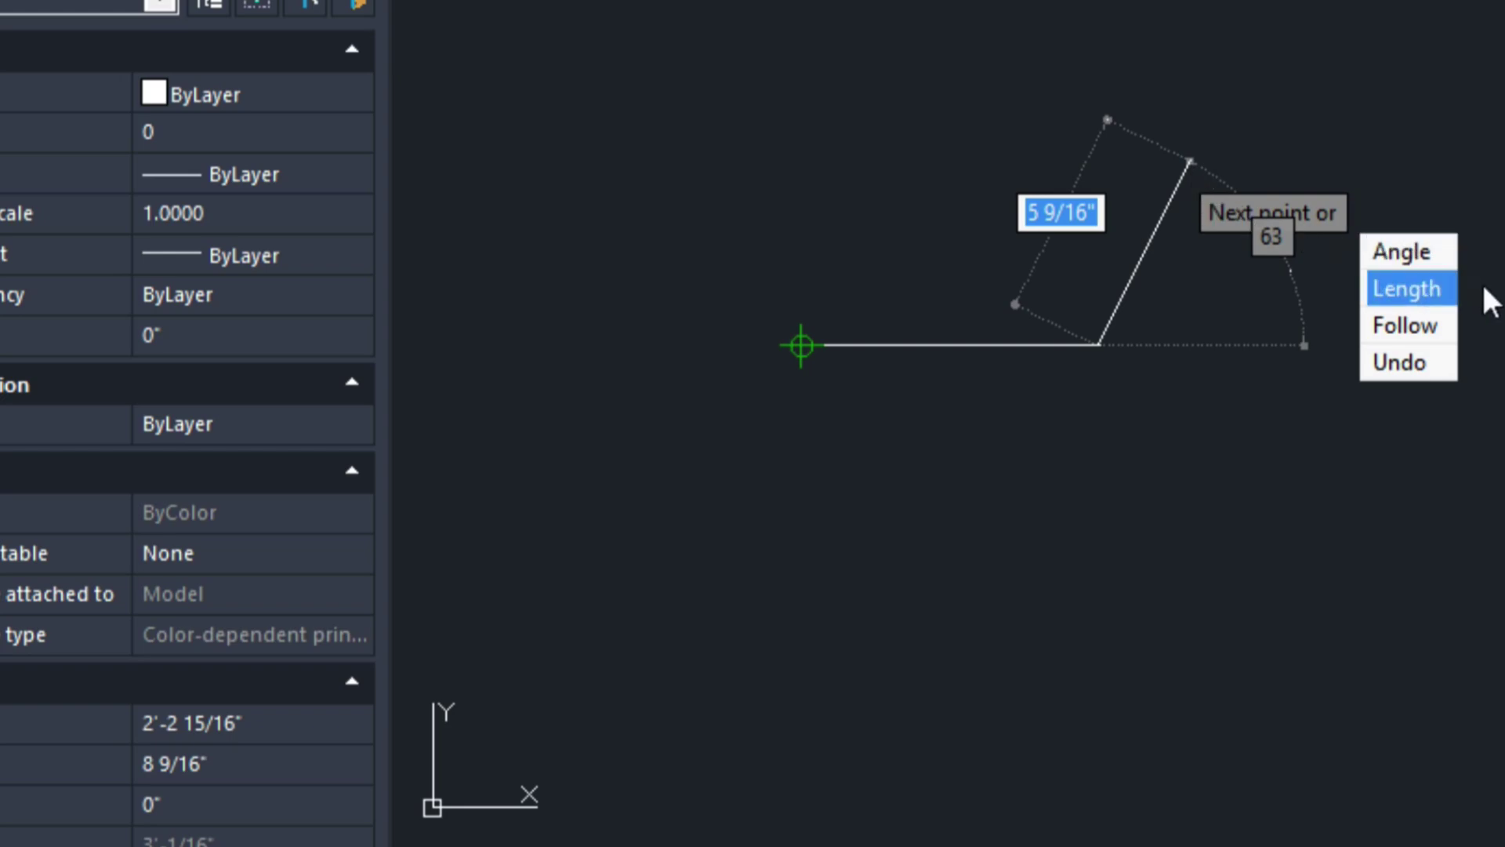
left_click(1396, 252)
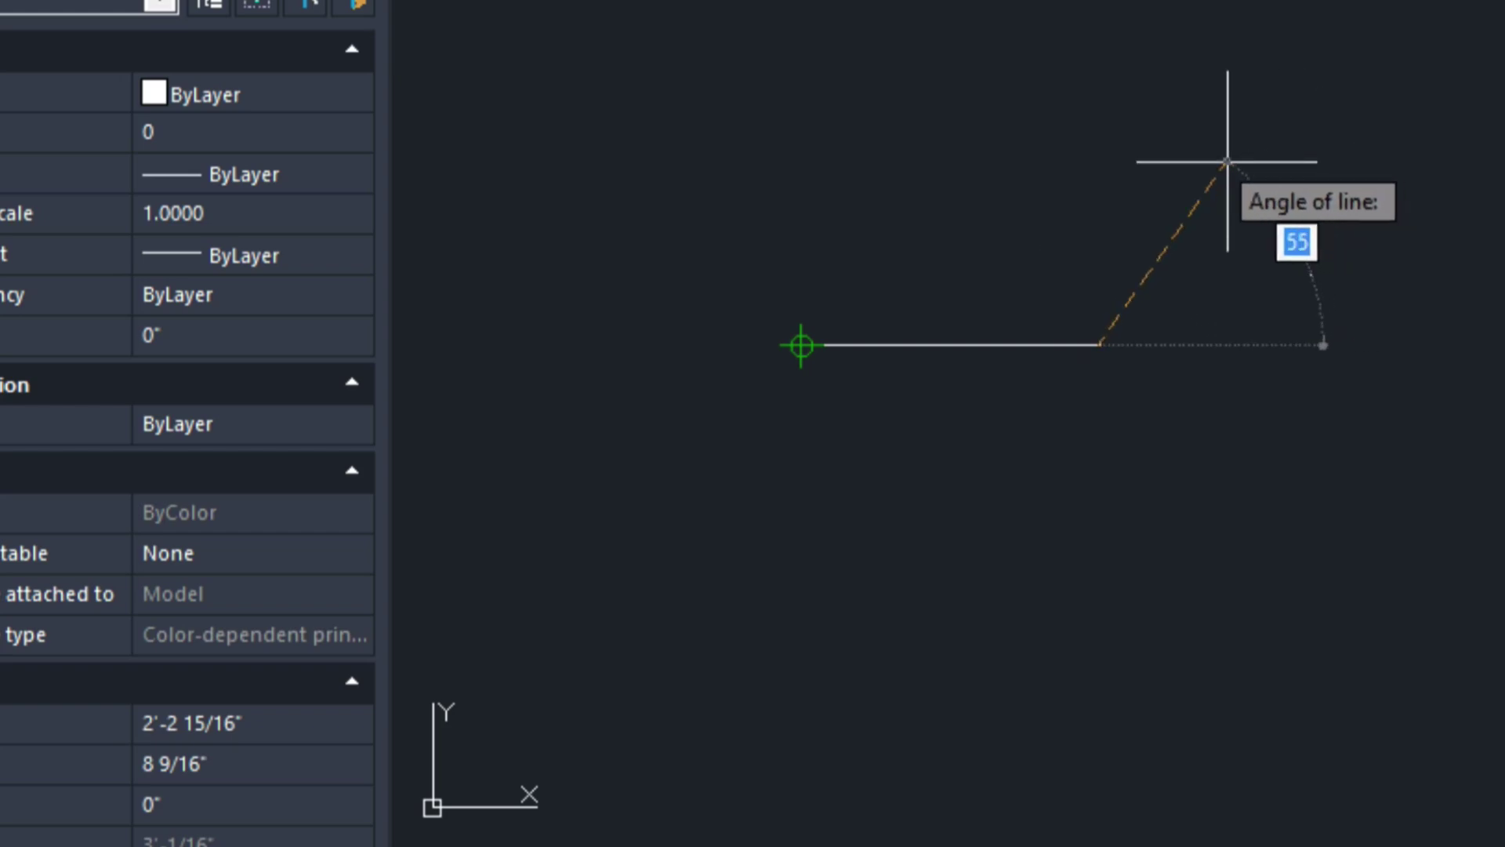
left_click(1283, 162)
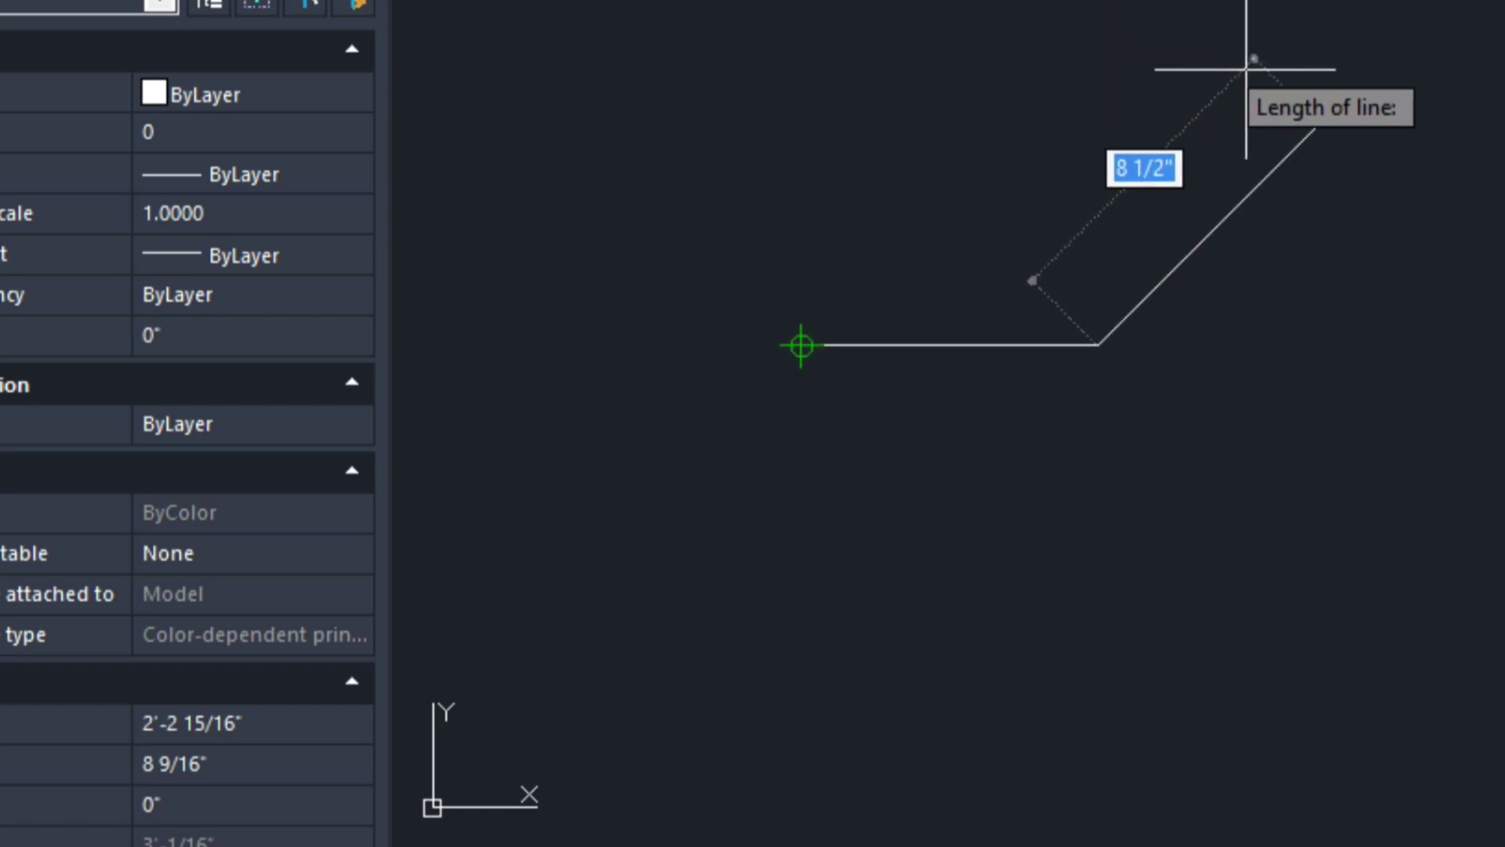
type("8")
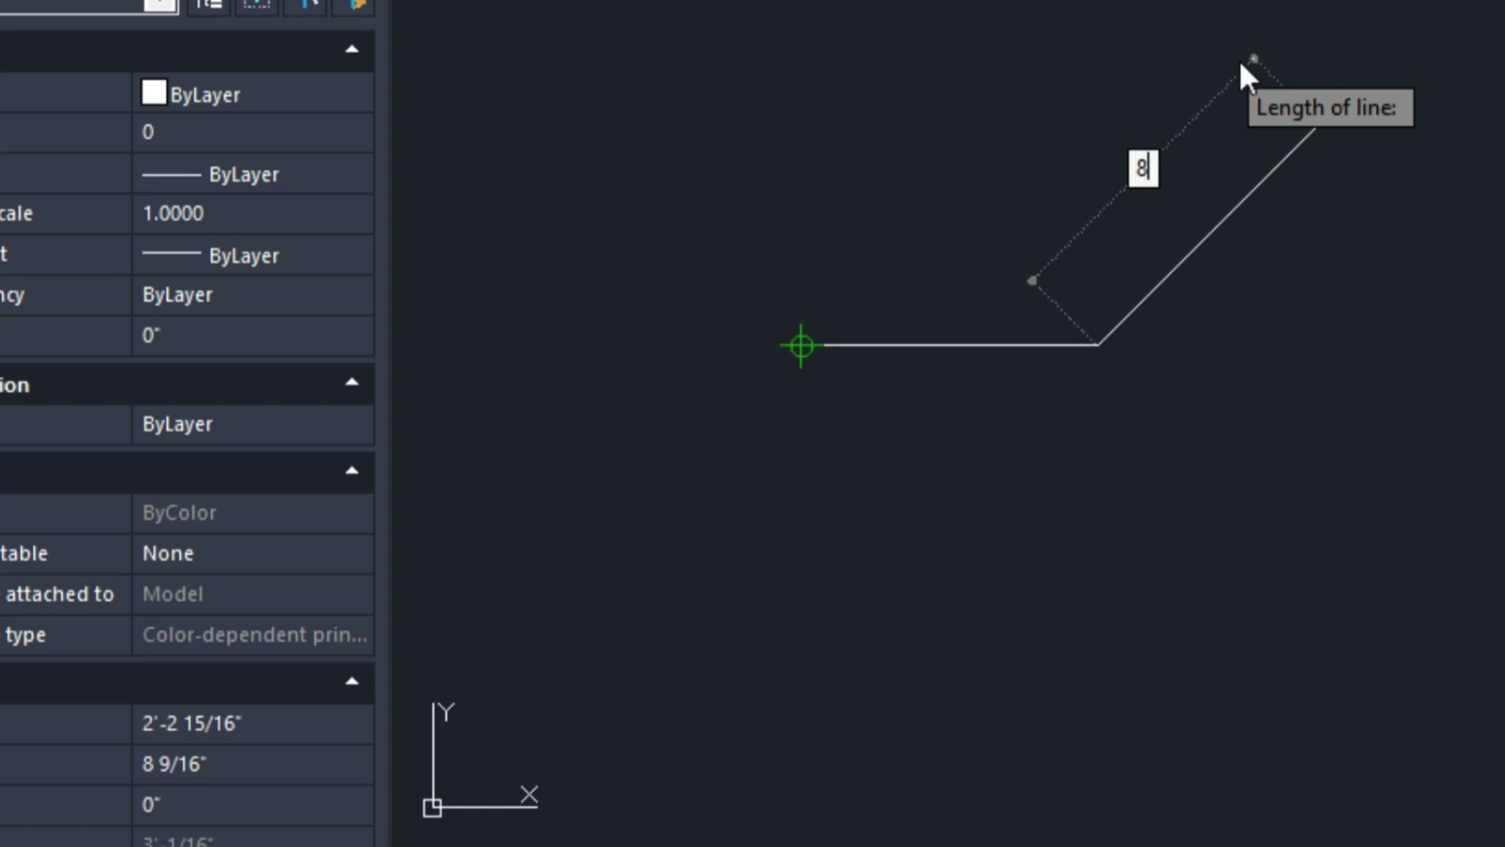
key("Return")
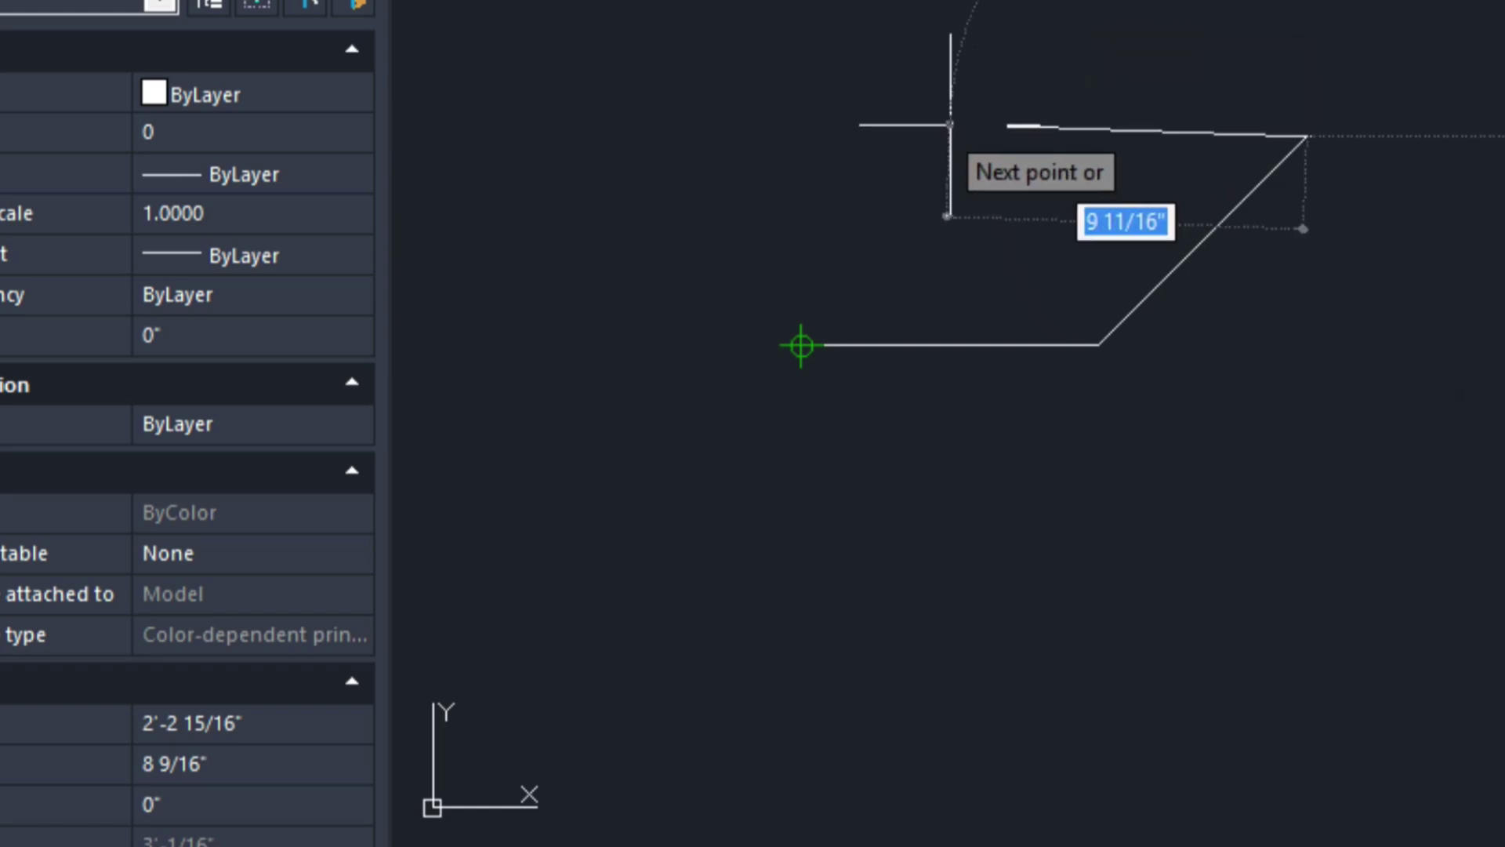
key("Escape")
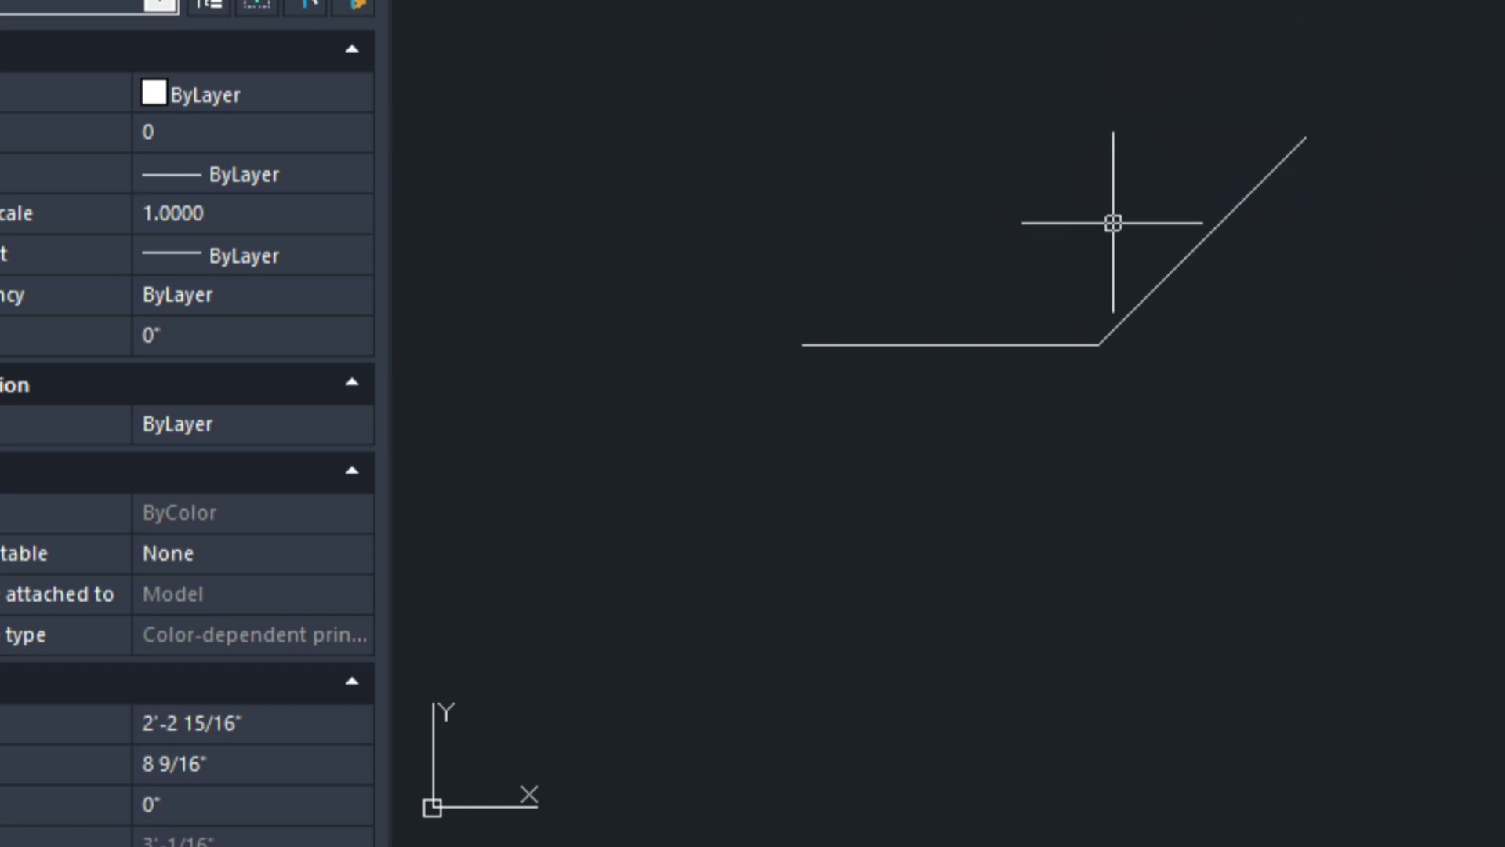
Start a polyline below the existing lines with an 8-inch horizontal segment.
scroll(1005, 302, "up", 2)
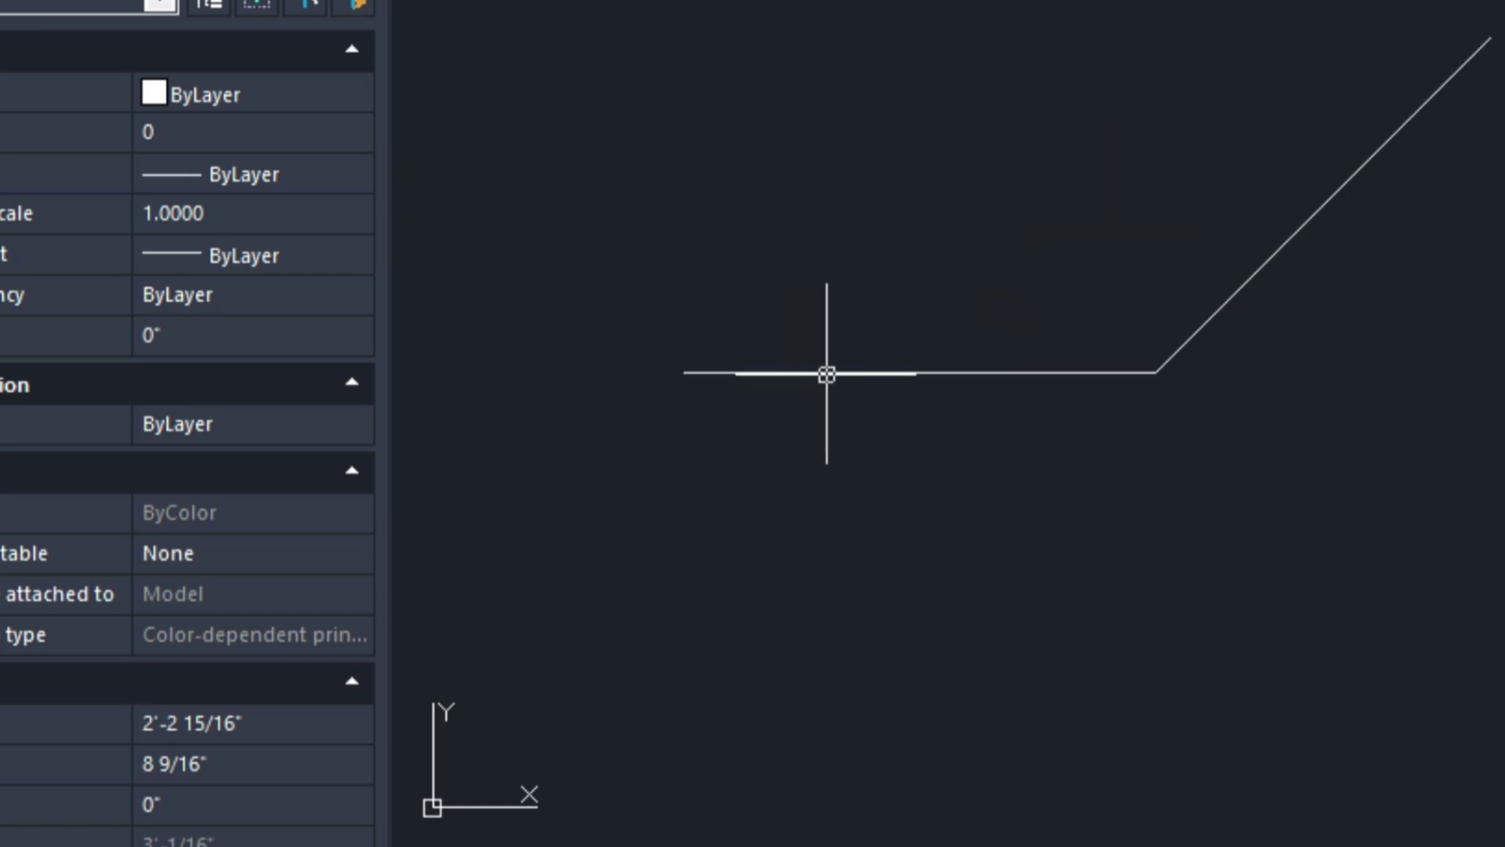
scroll(826, 374, "down", 4)
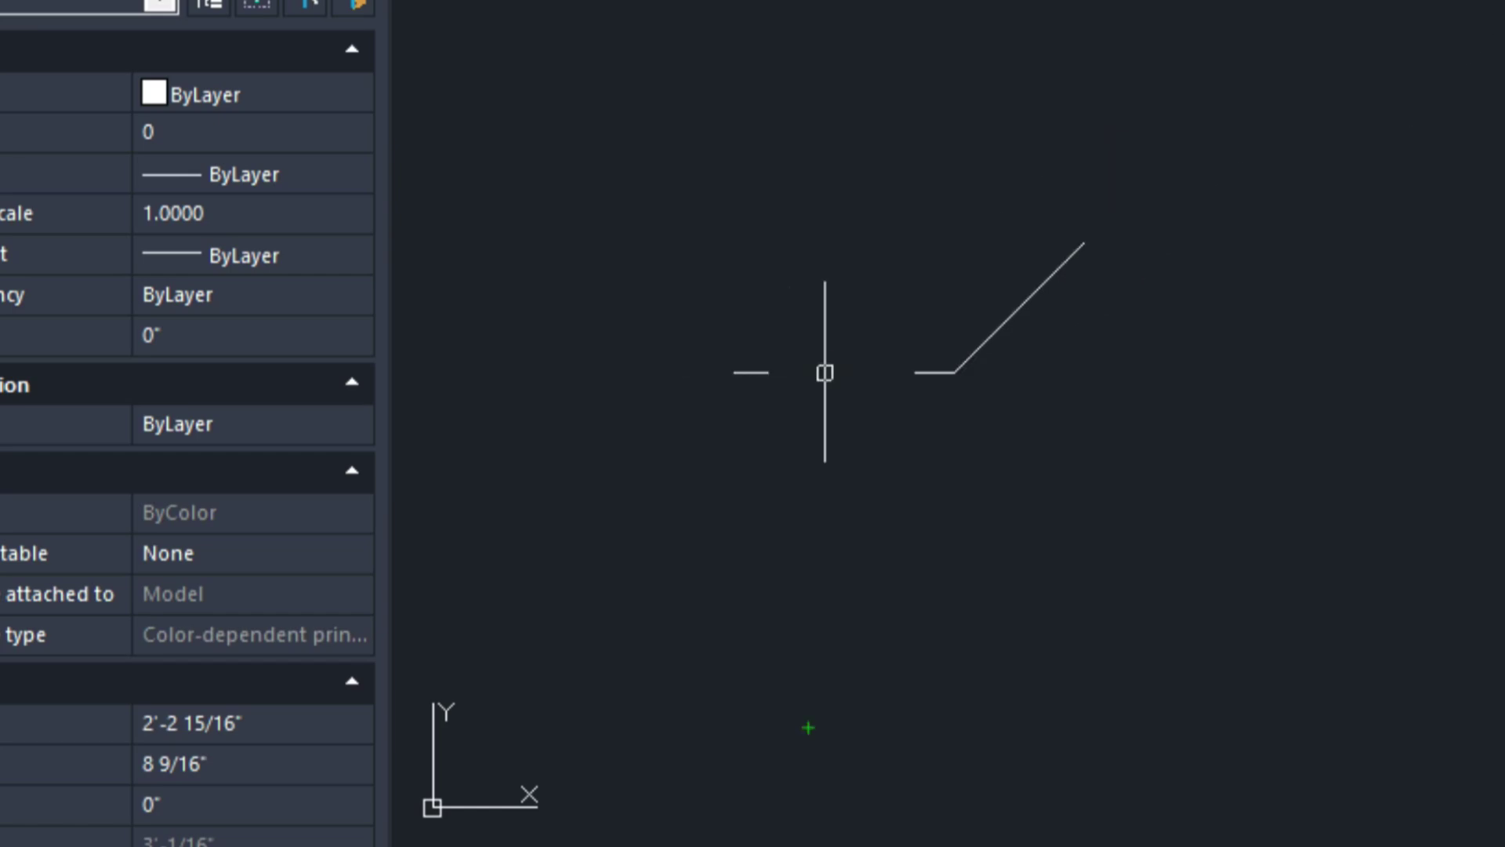
type("PL")
key("Return")
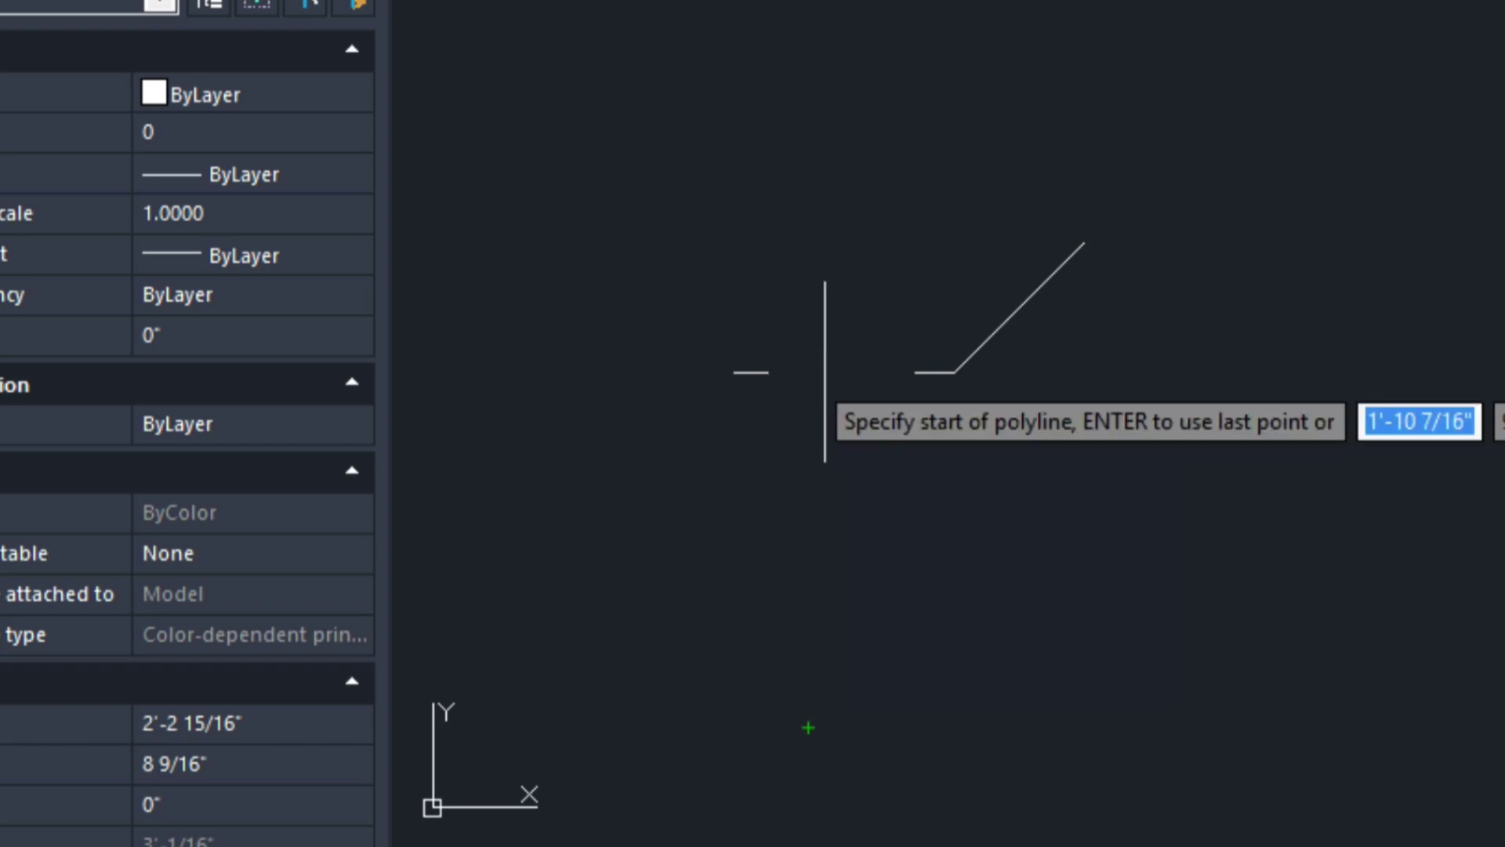
left_click(772, 489)
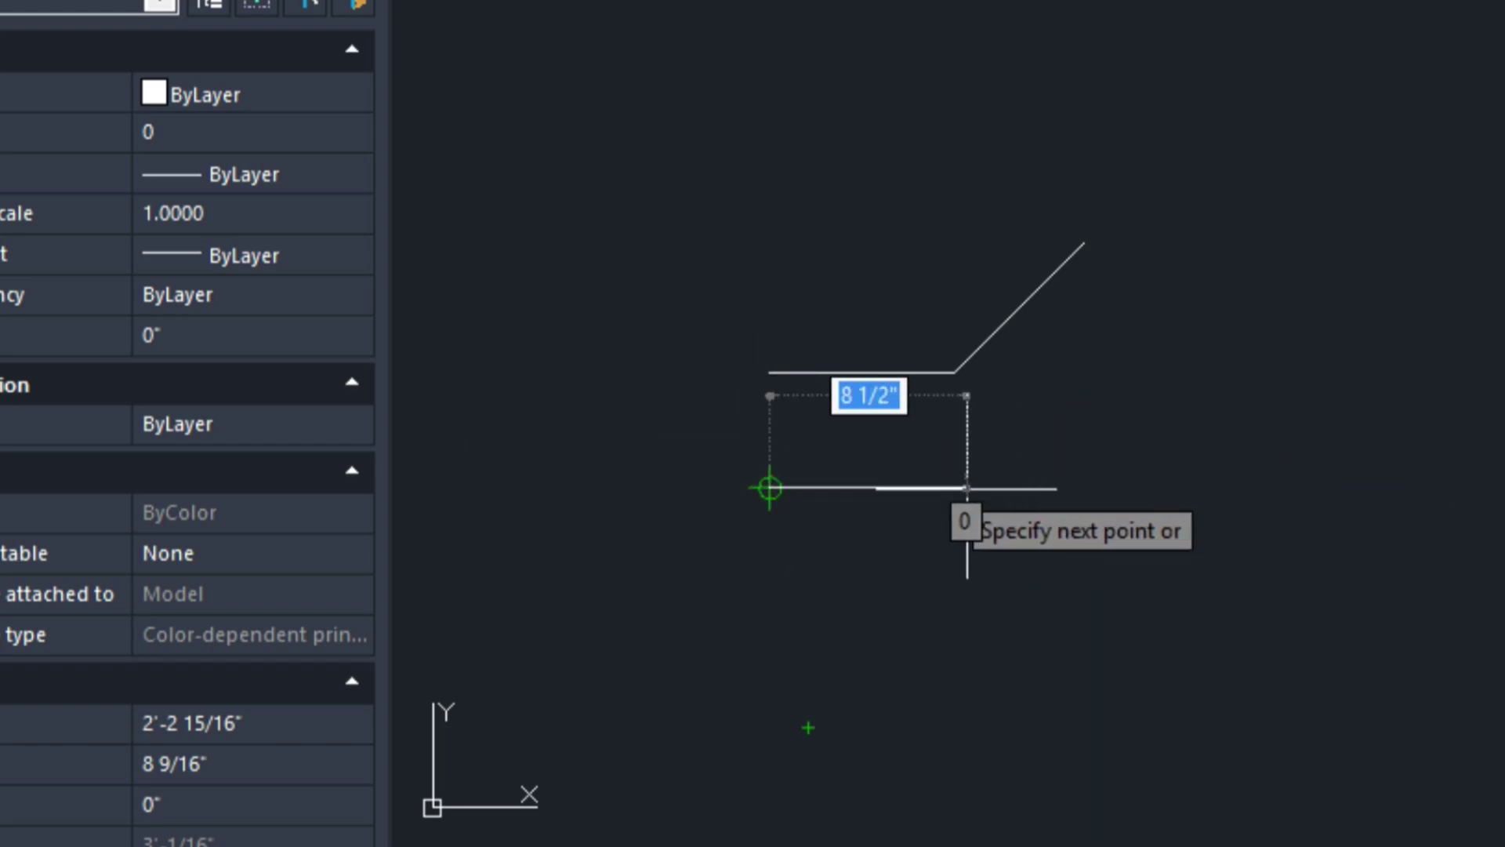
type("8")
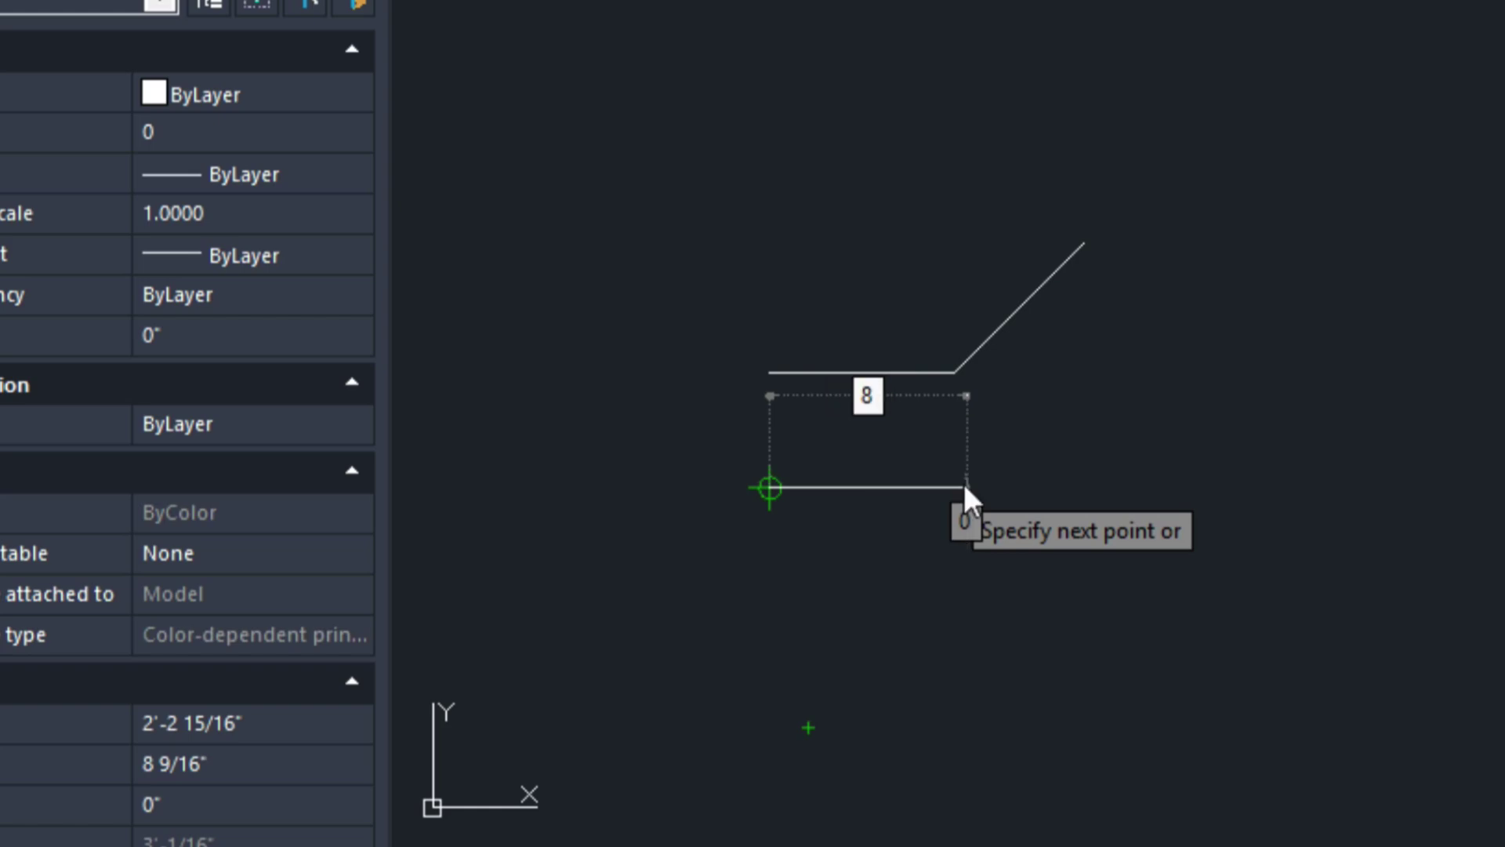
key("Return")
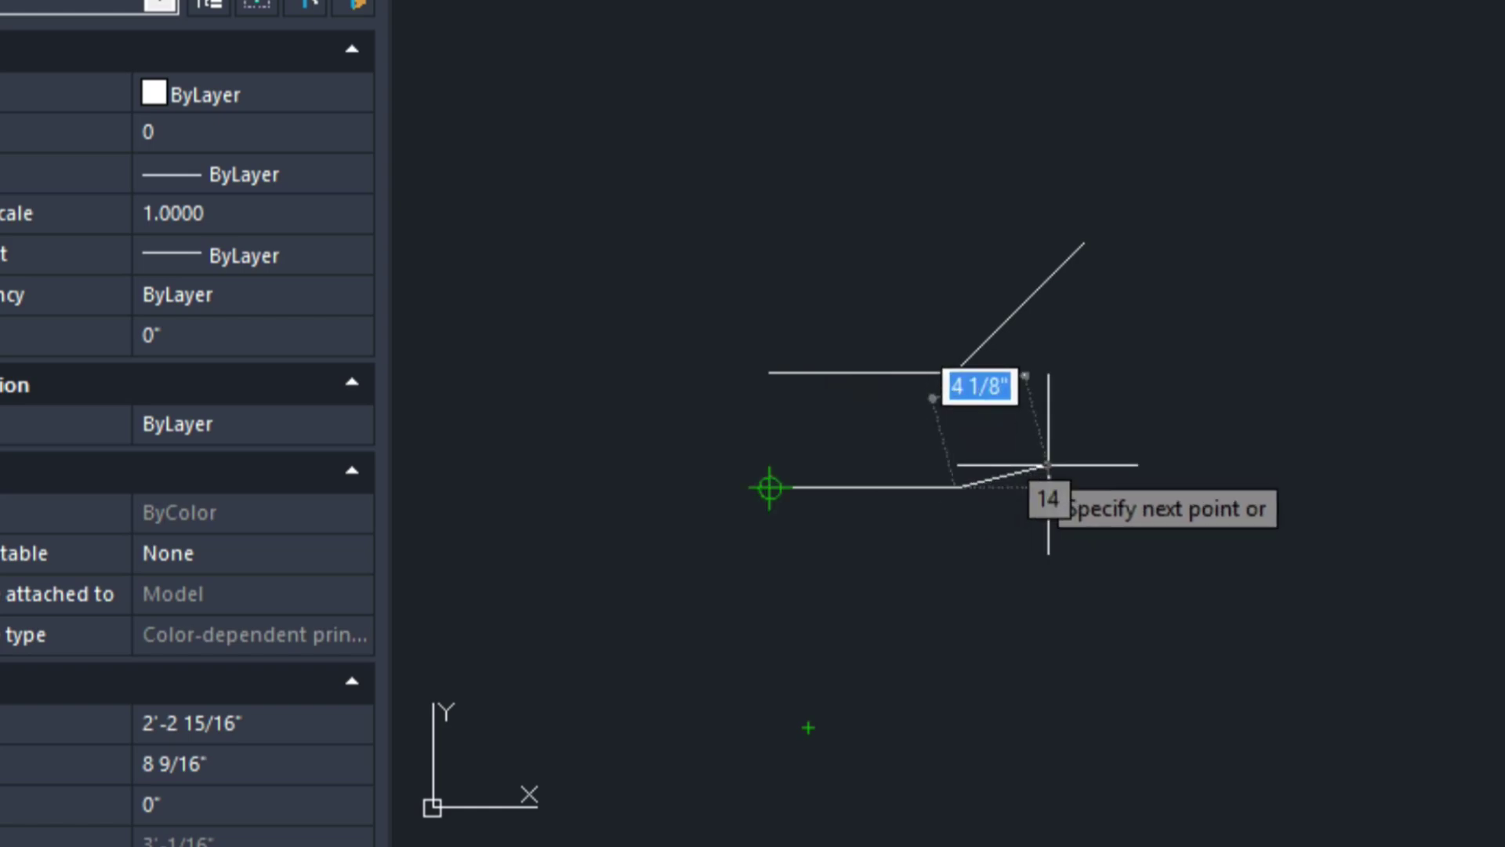
Continue the polyline with an arc whose end lies 1' away at 45 degrees, and finish the polyline.
key("Down")
key("Down")
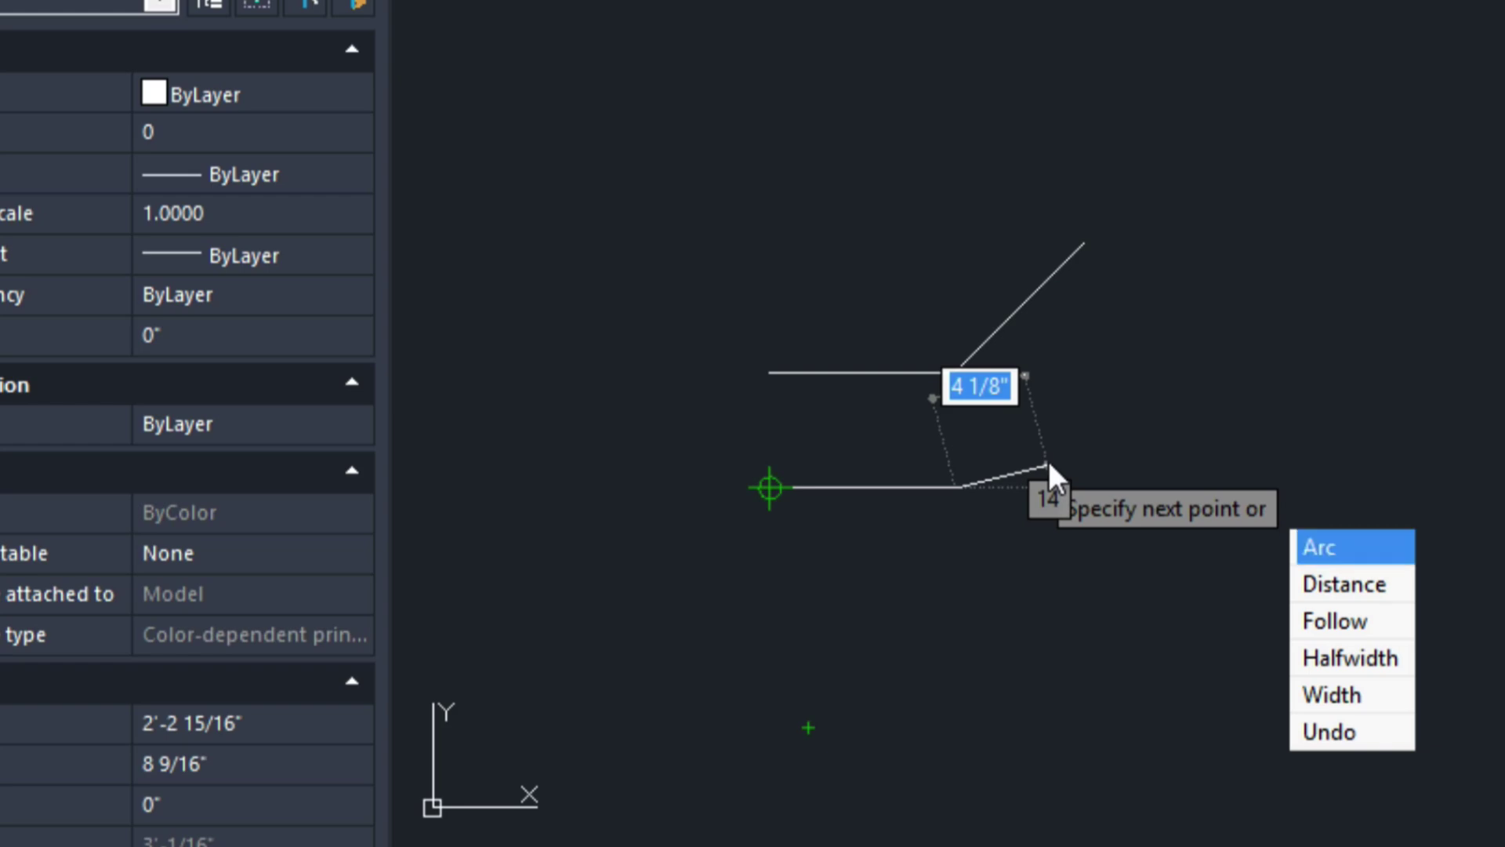
key("Return")
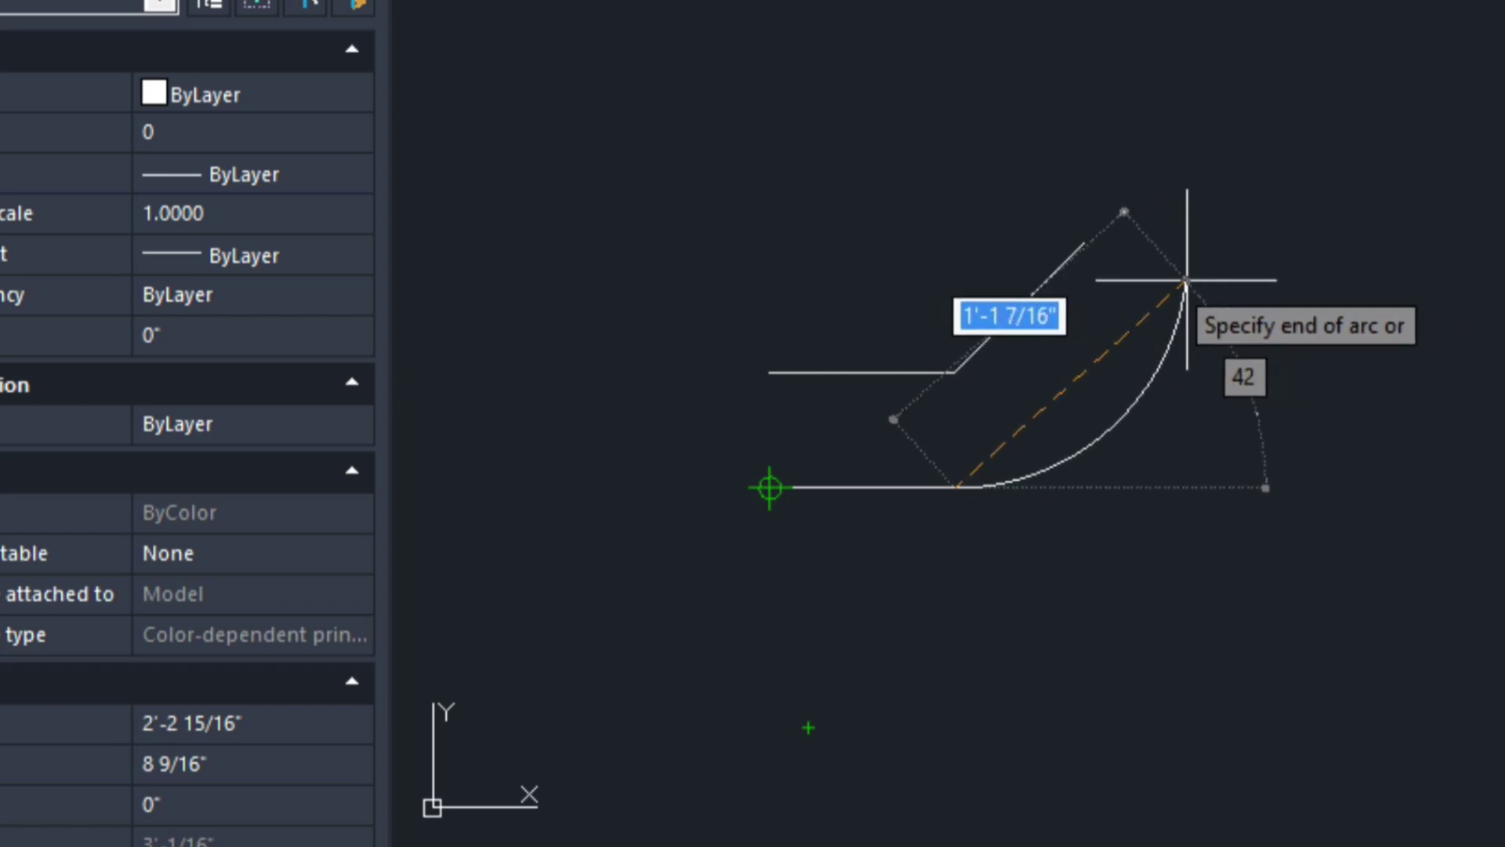
type("1'")
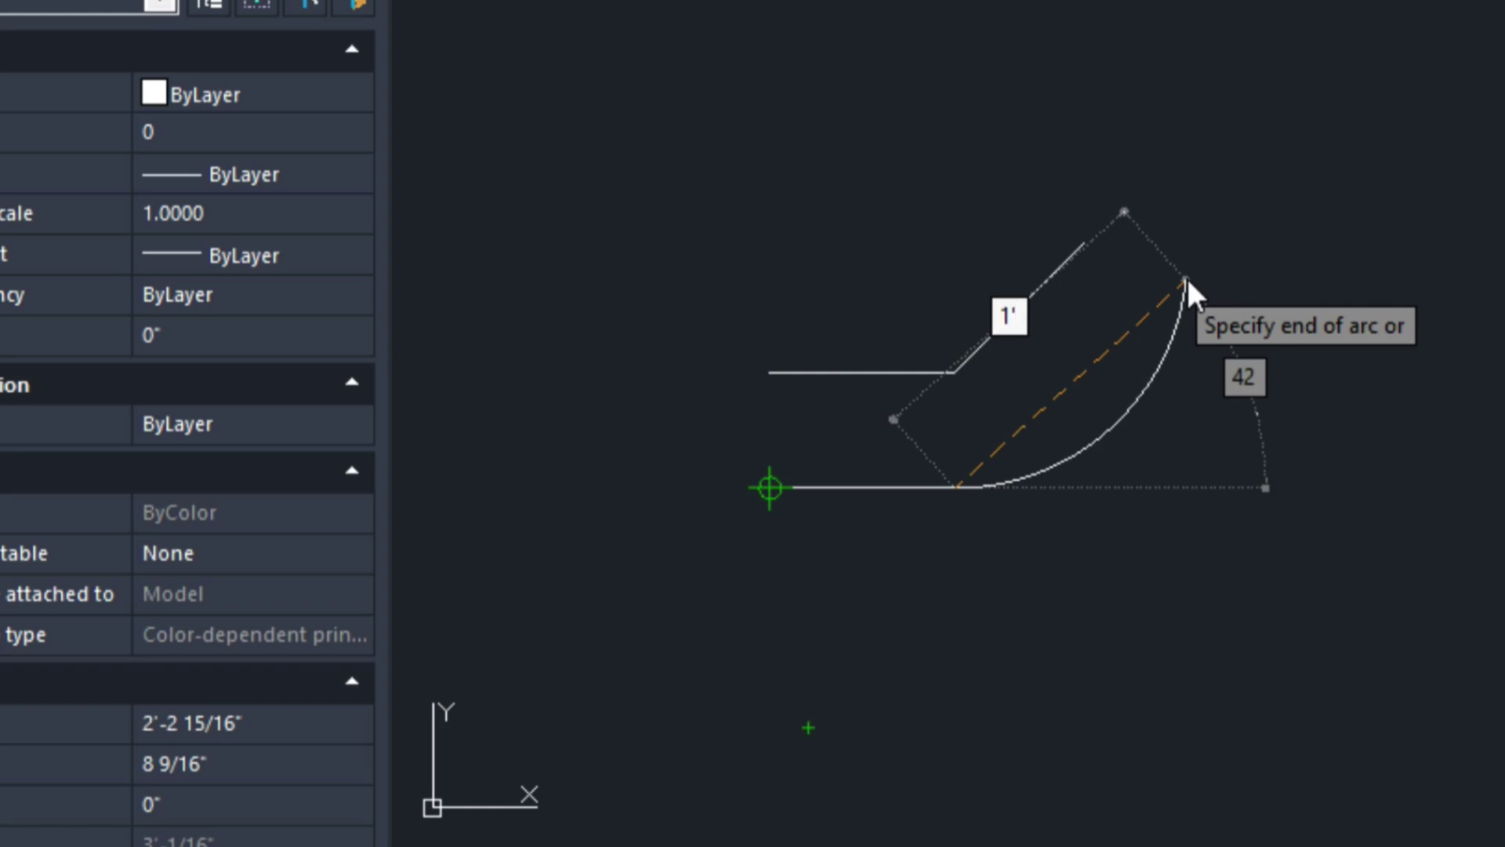
key("Tab")
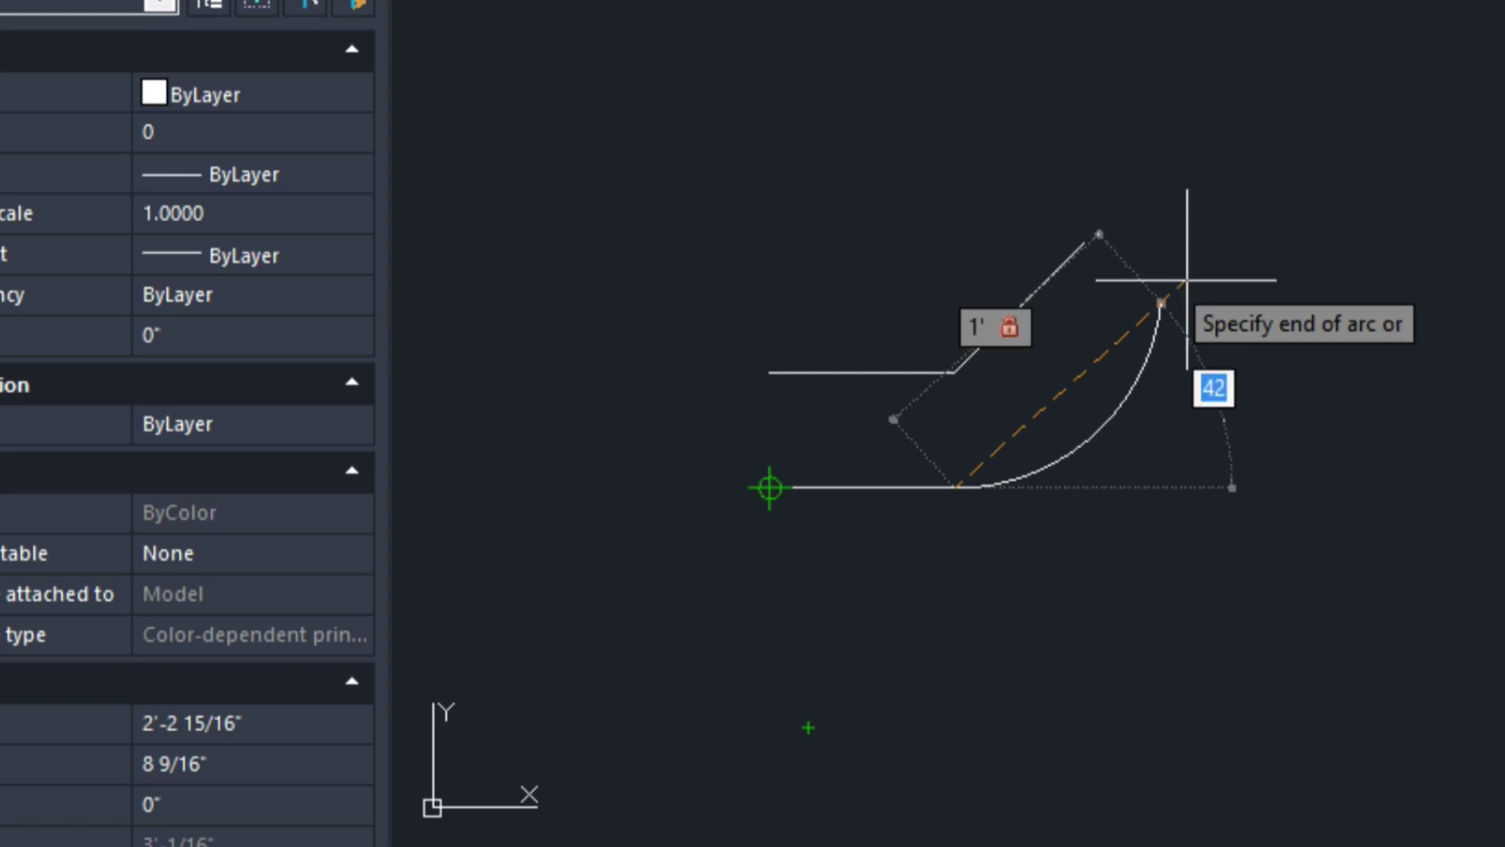
type("45")
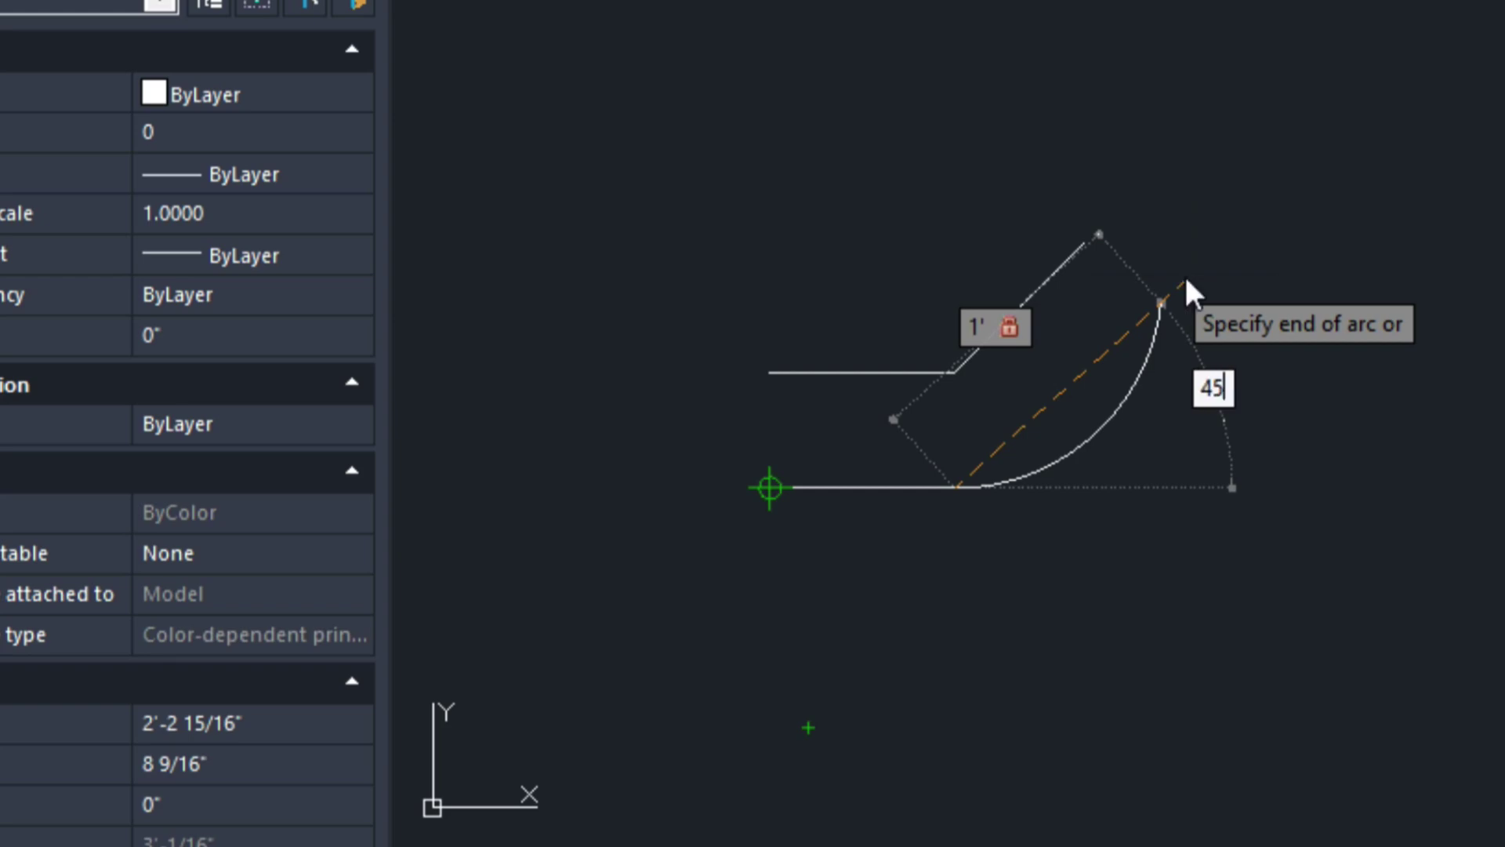
key("Return")
key("Escape")
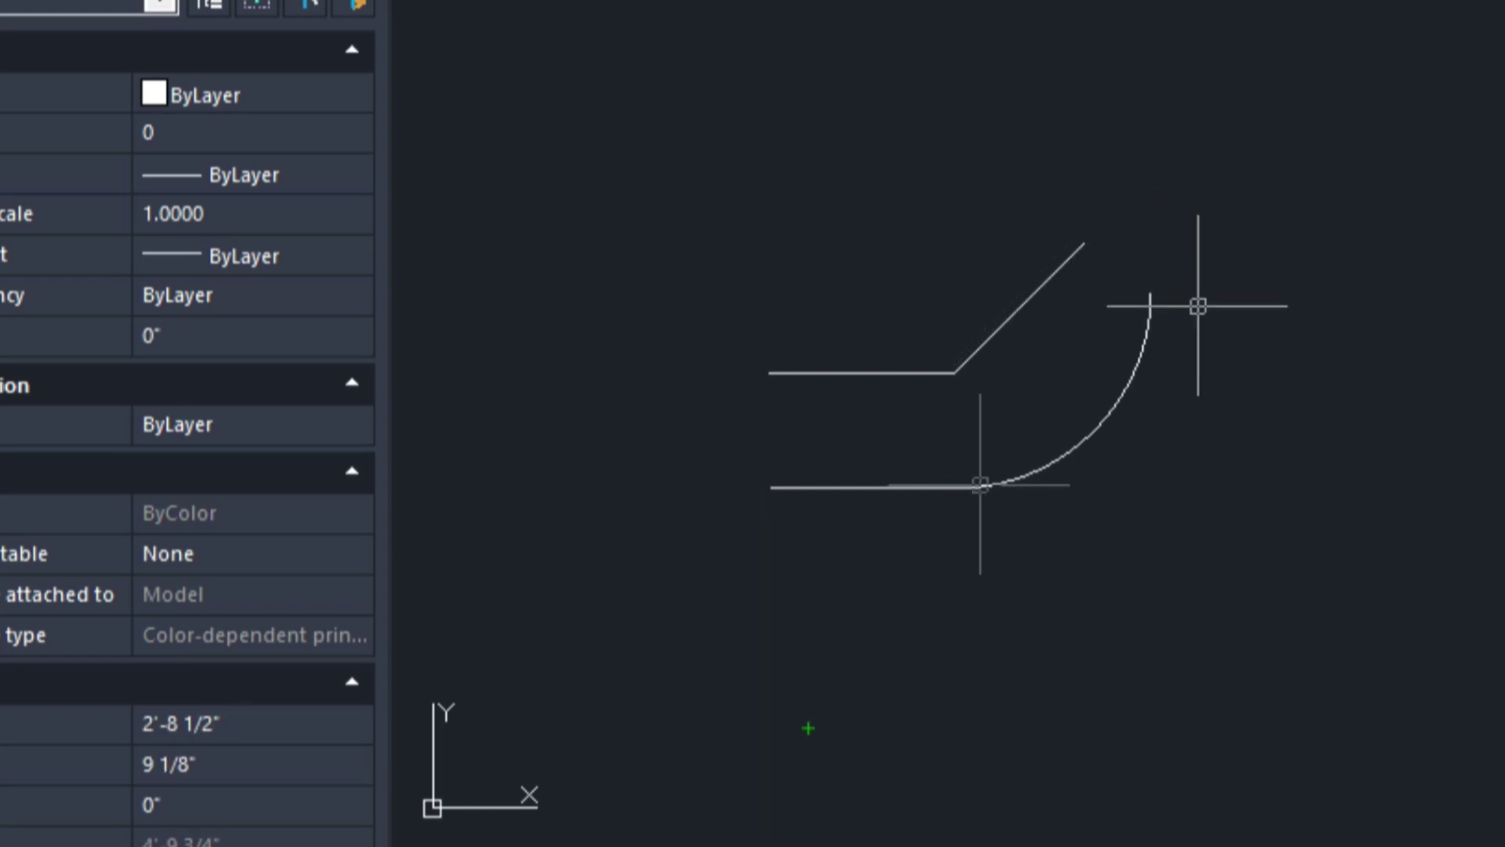
Draw a 7-inch-high rectangle above the existing lines, entering its size with dynamic input.
type("REC")
key("Return")
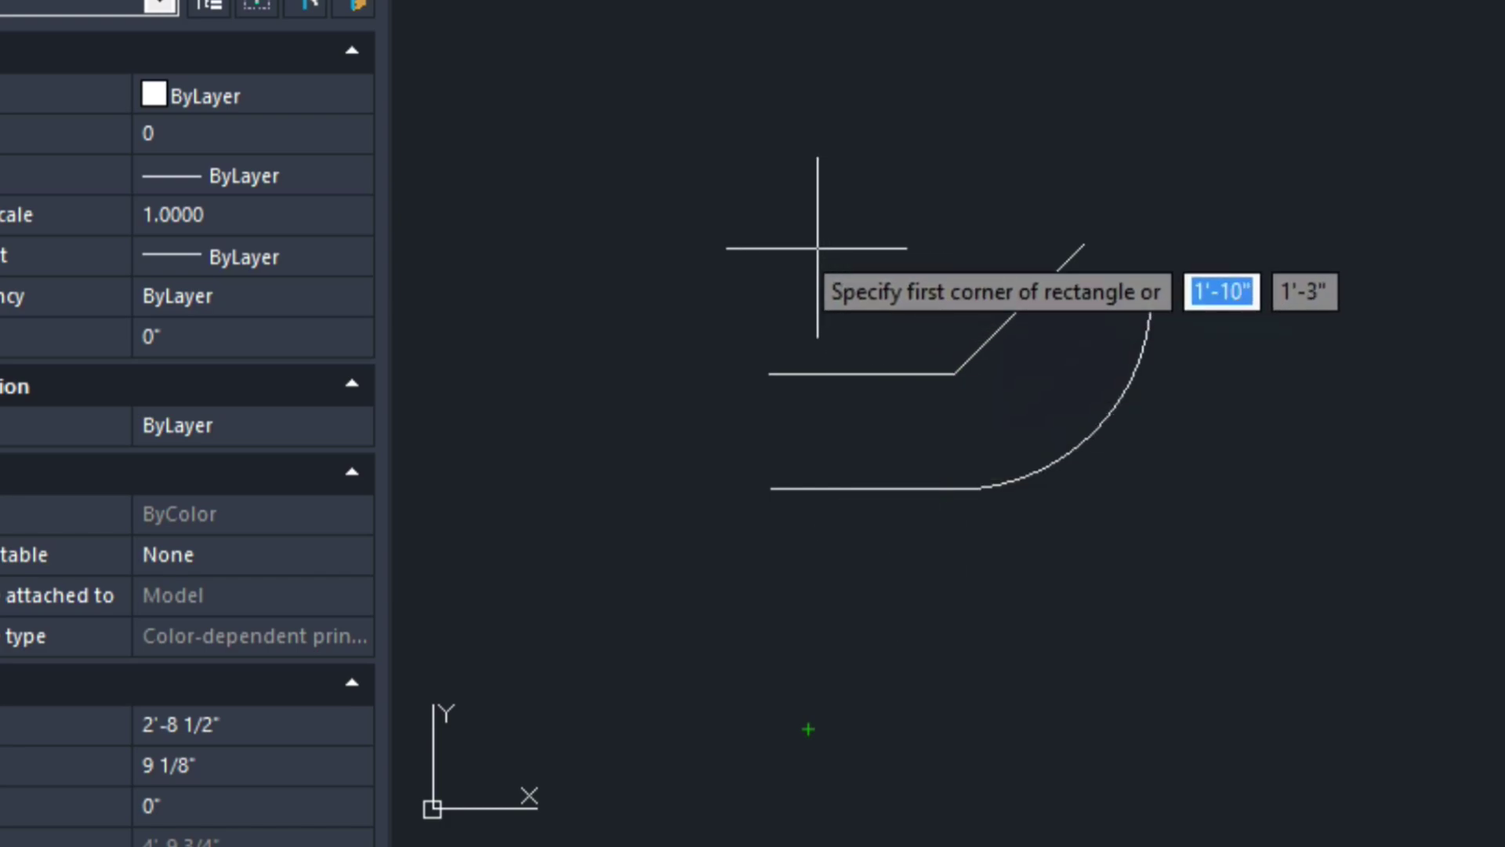
left_click(770, 211)
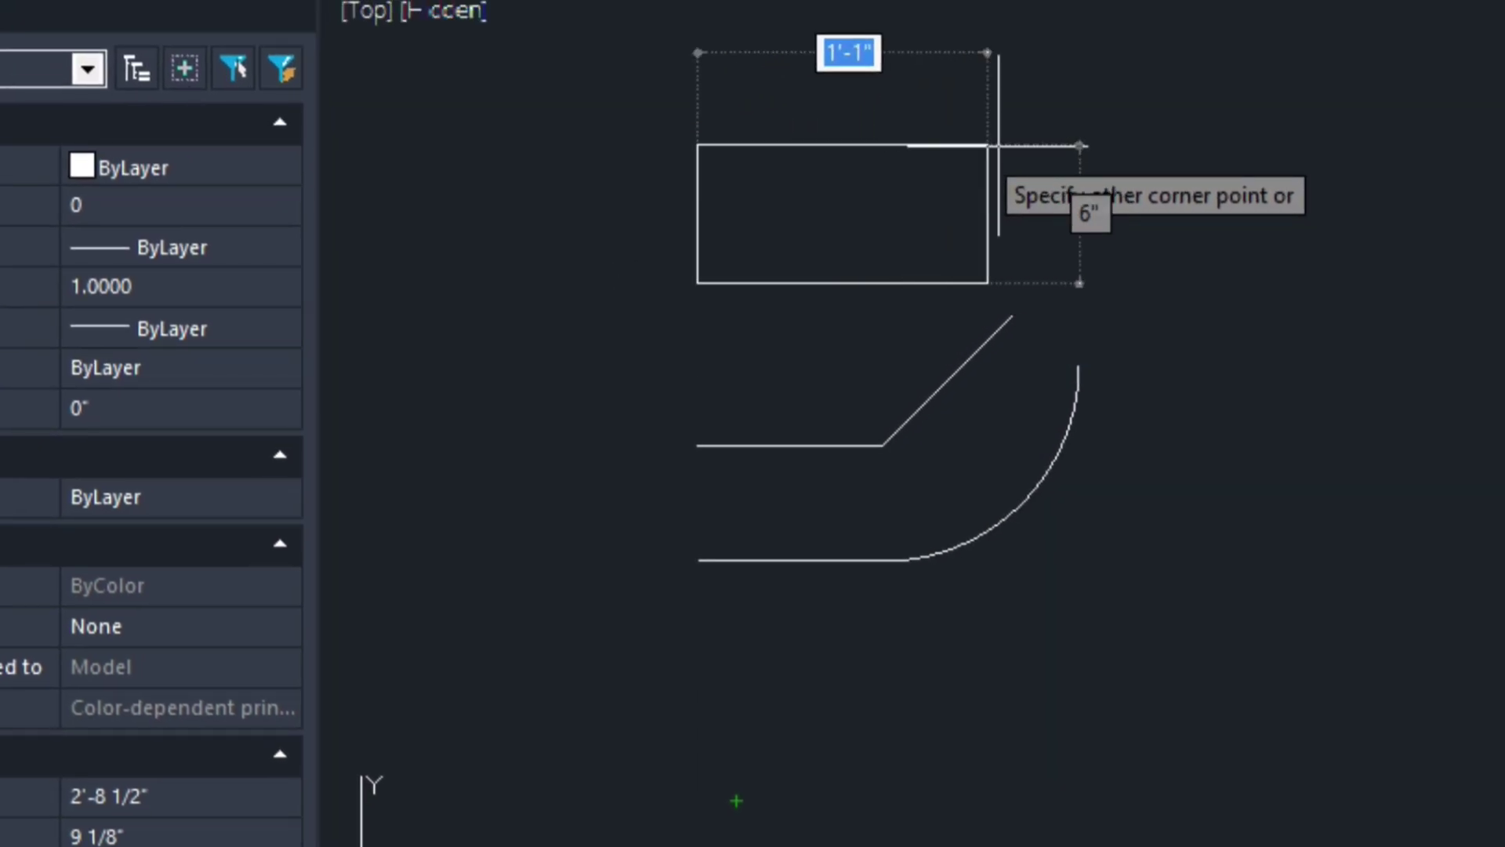
key("Tab")
key("Tab")
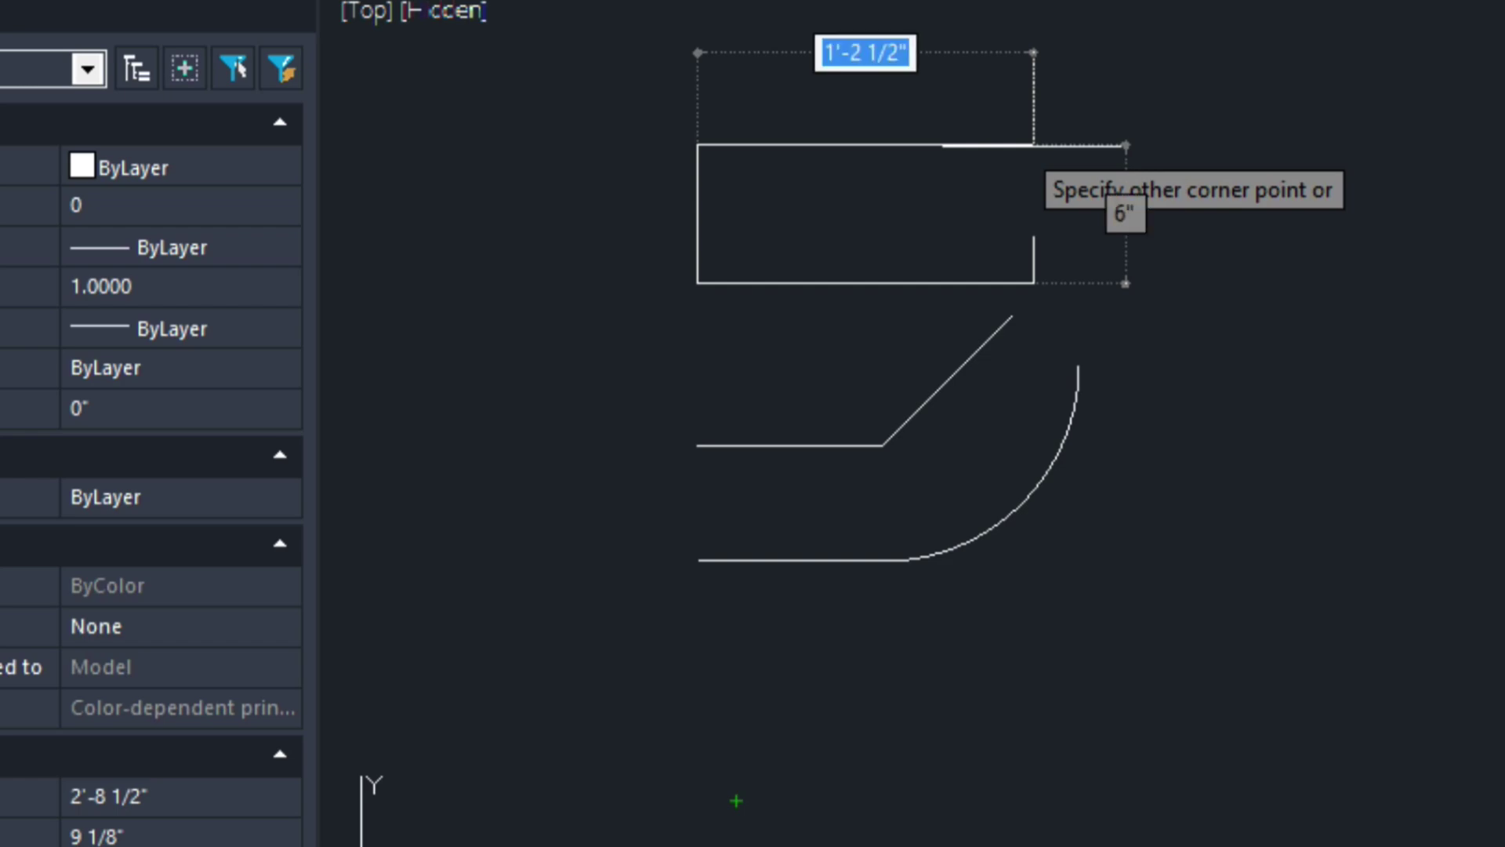
key("Tab")
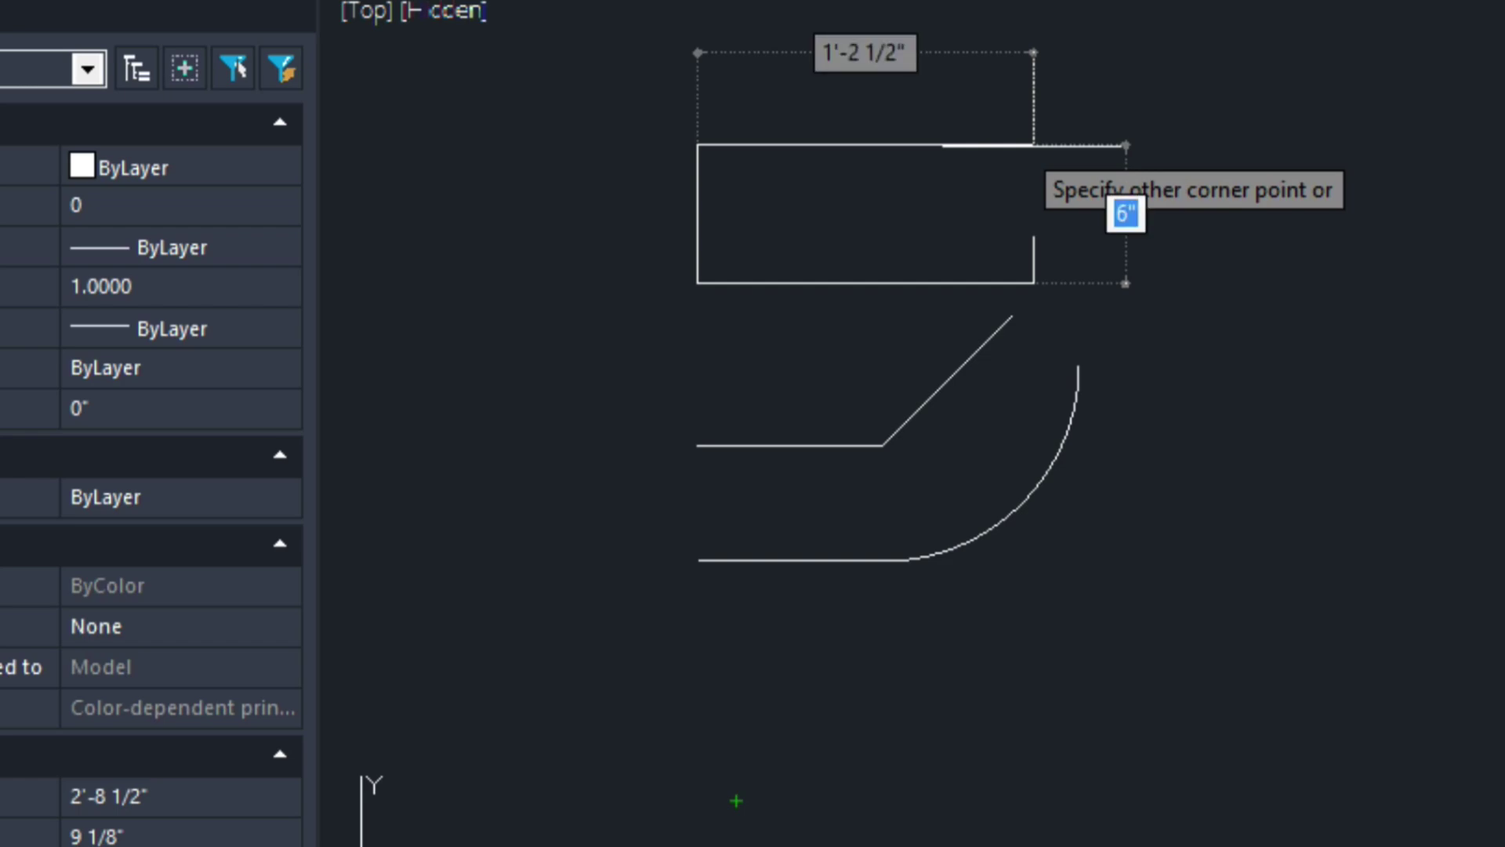
type("76")
key("BackSpace")
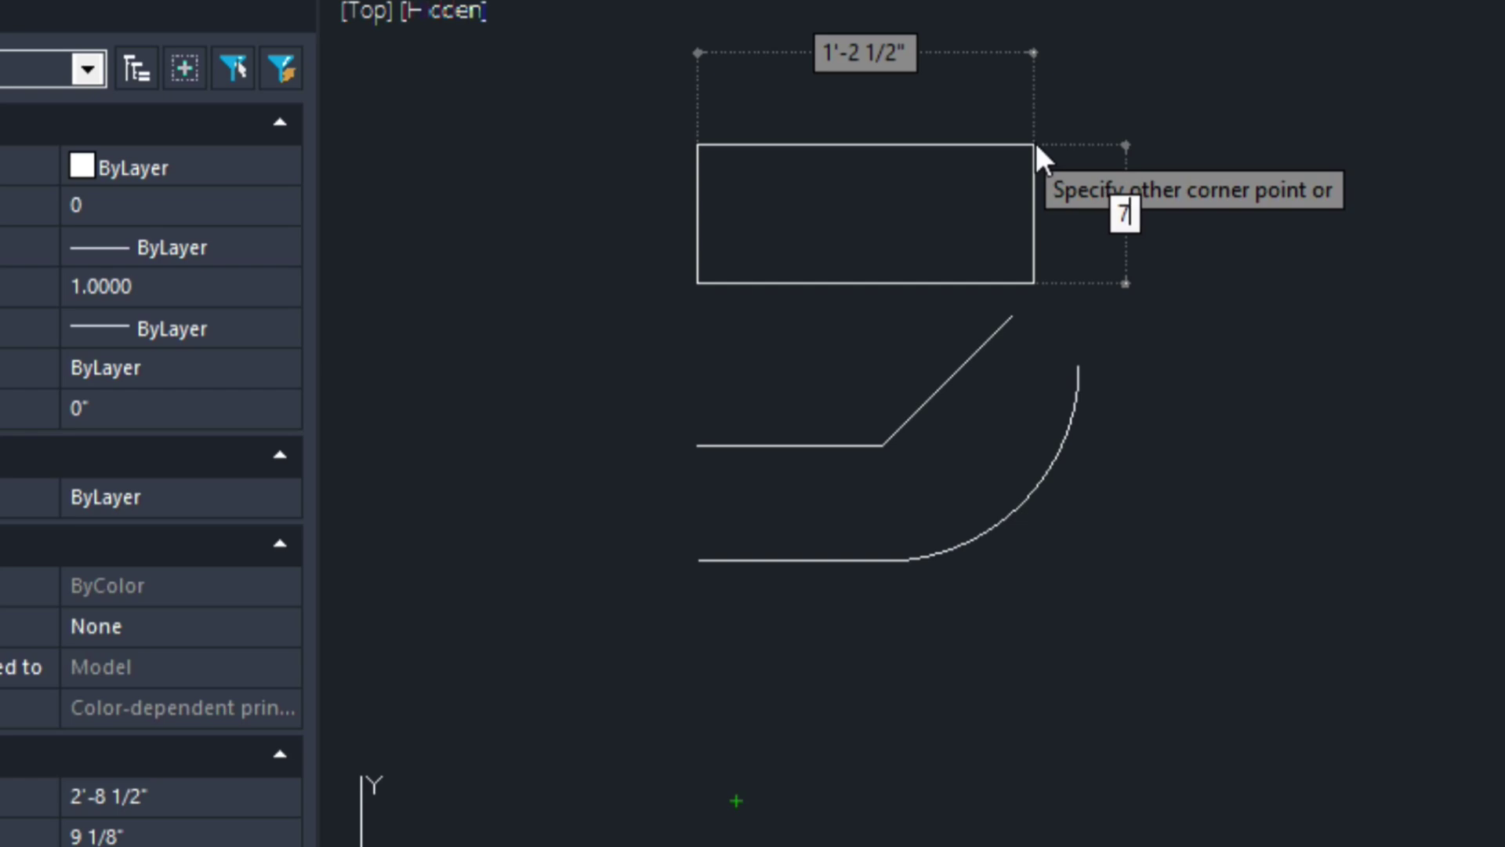
key("Return")
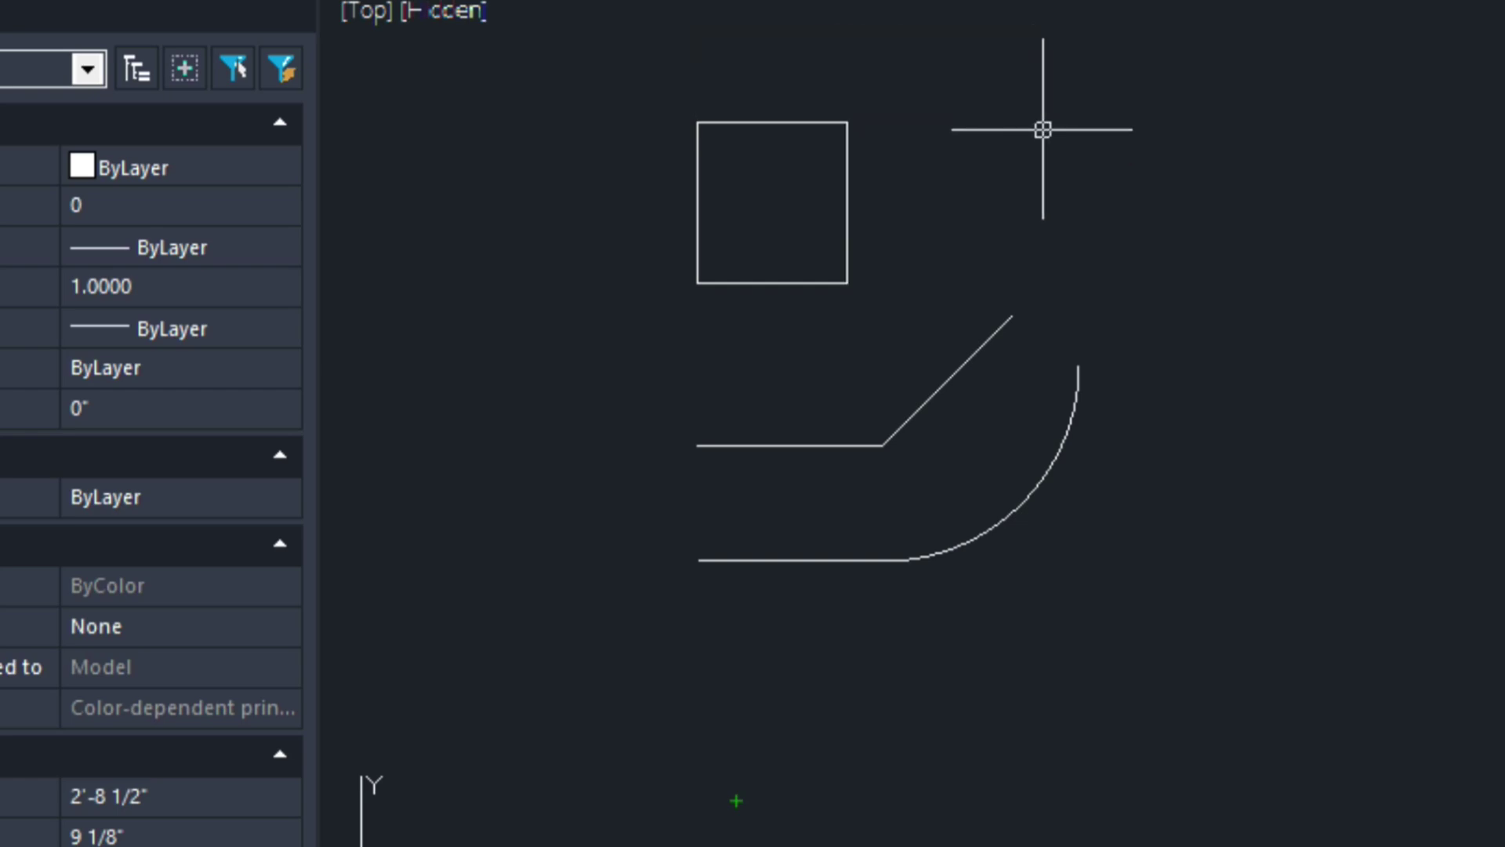
left_click(848, 254)
key("Escape")
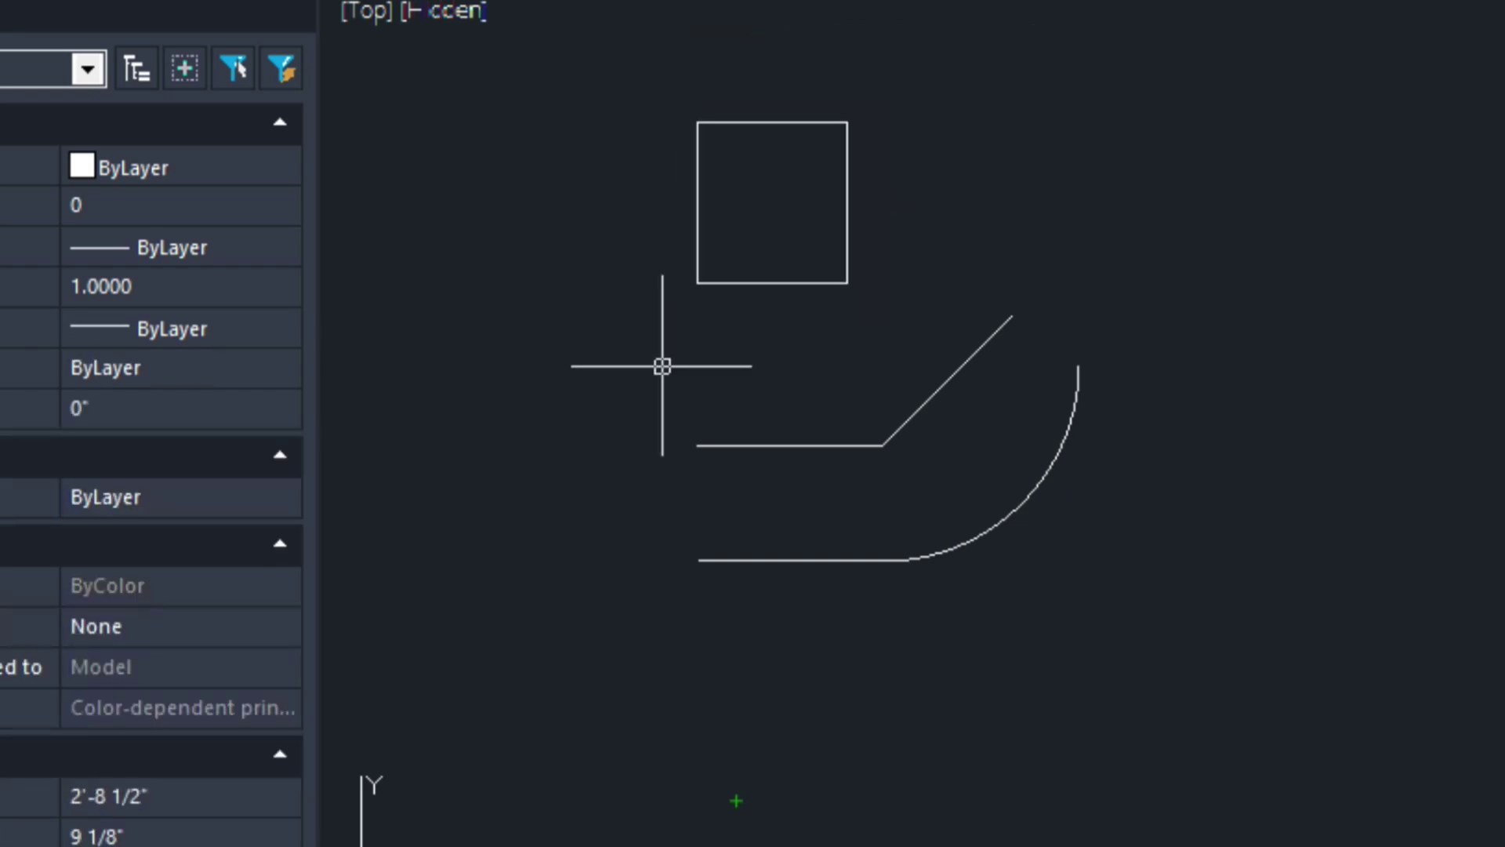
Draw a circle beside the rectangle and set its diameter to 8 inches with the Diameter option.
type("c")
key("Return")
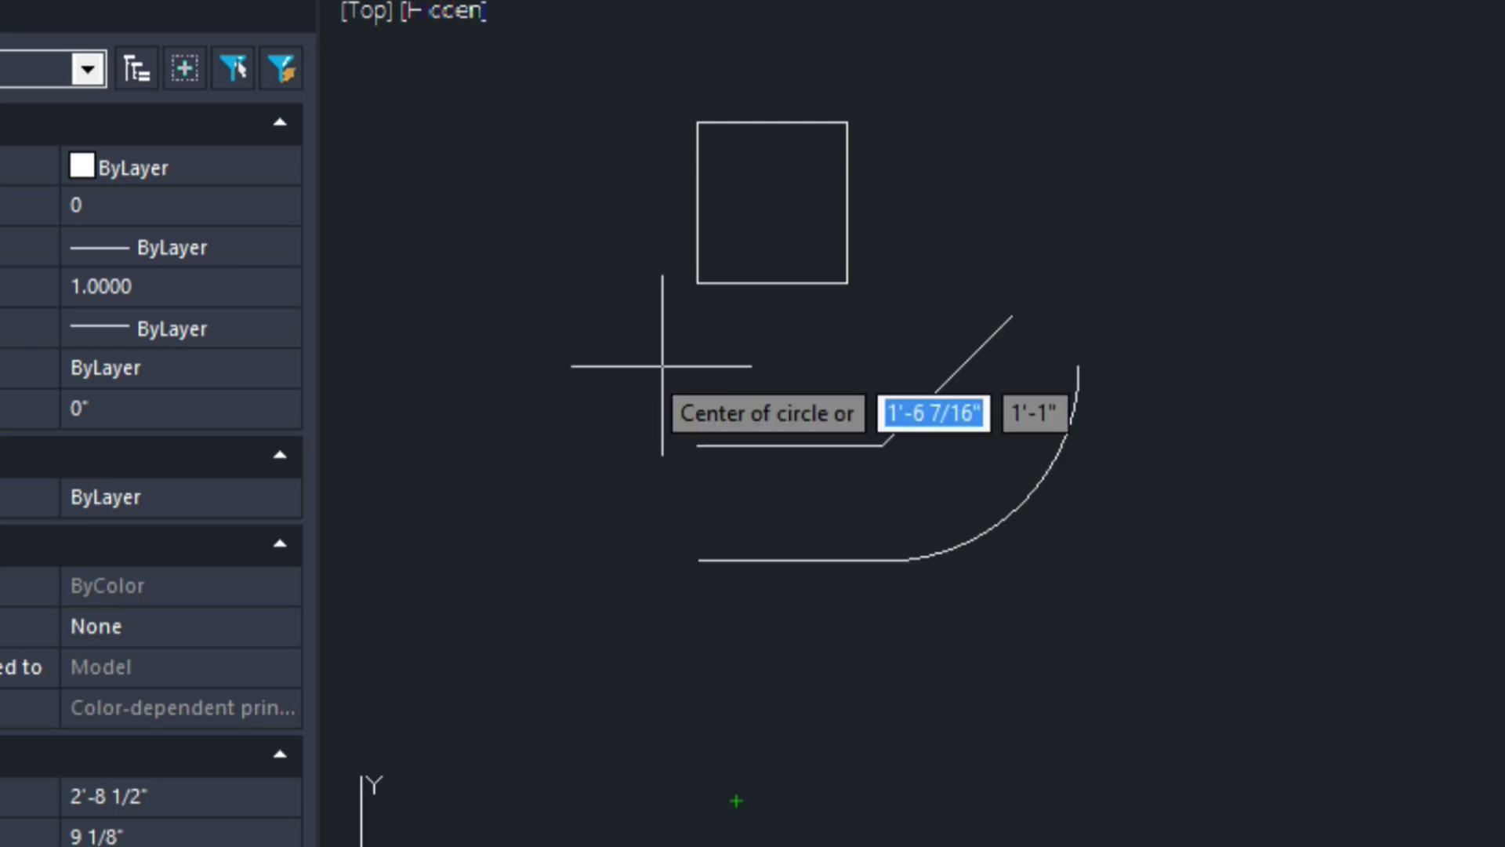
left_click(1102, 203)
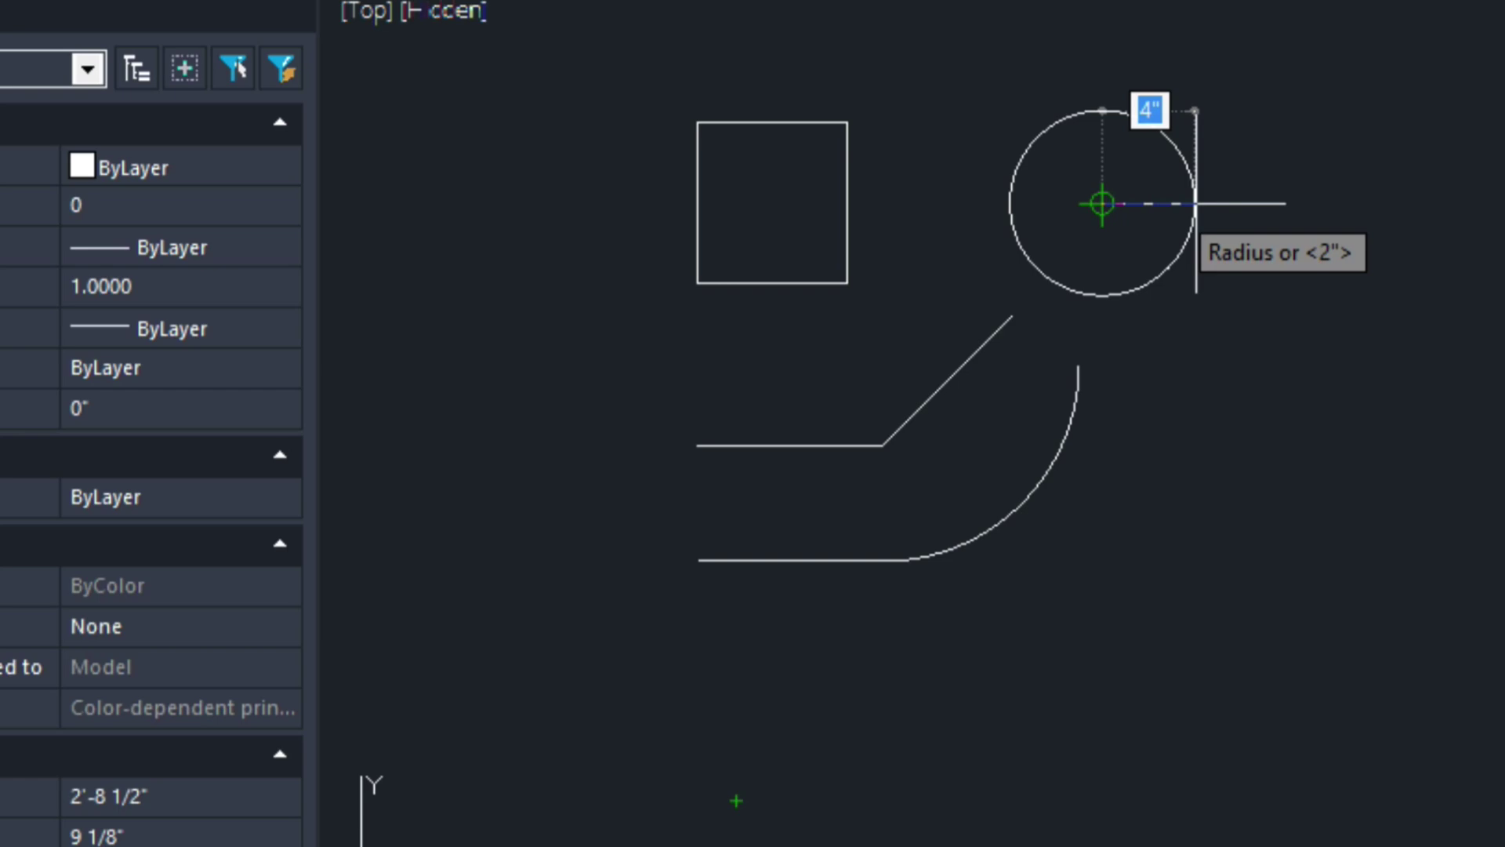
key("Down")
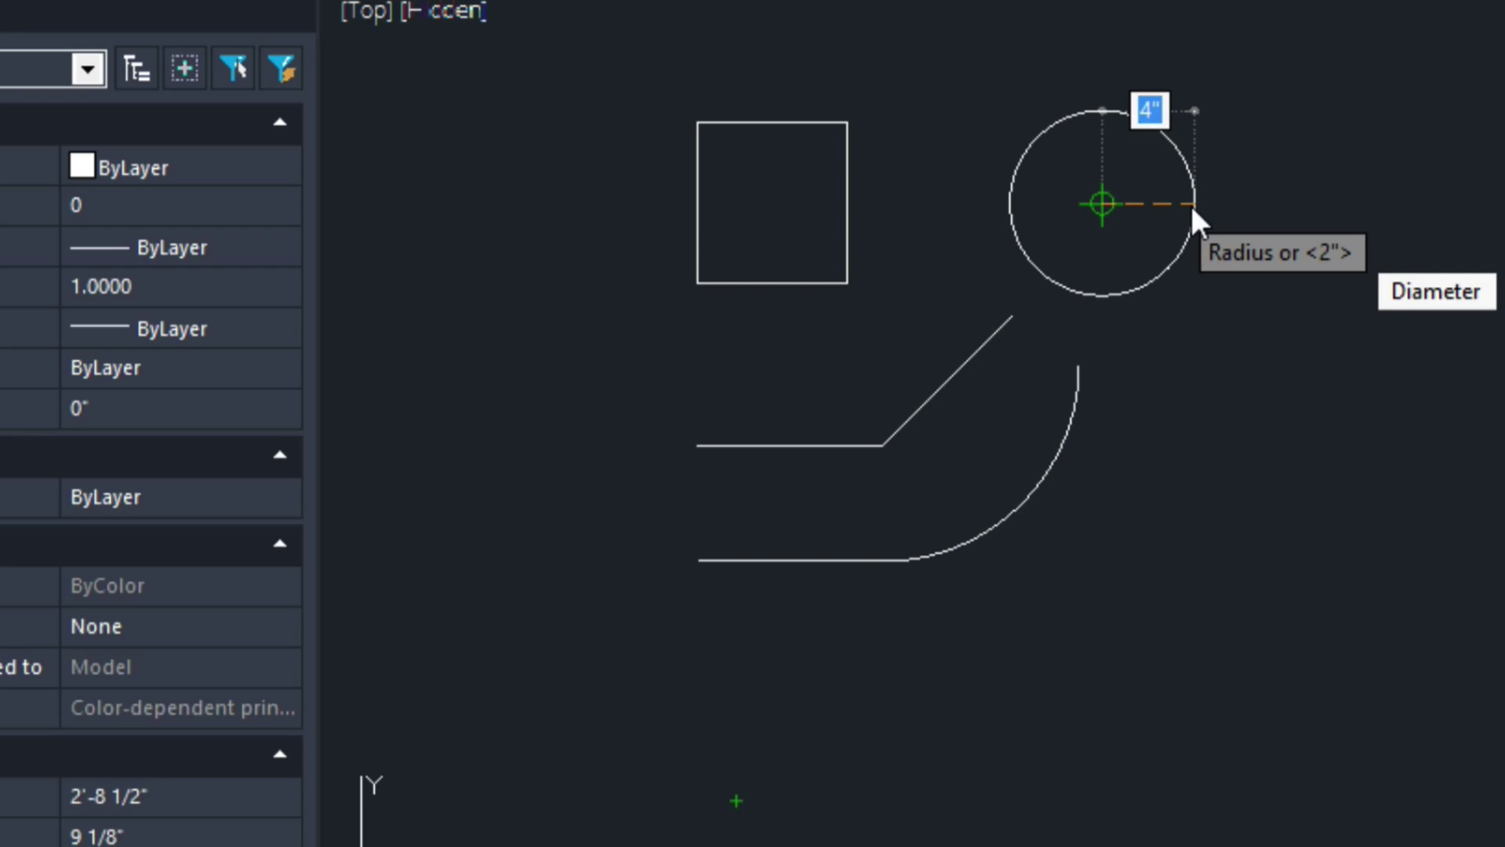
key("Down")
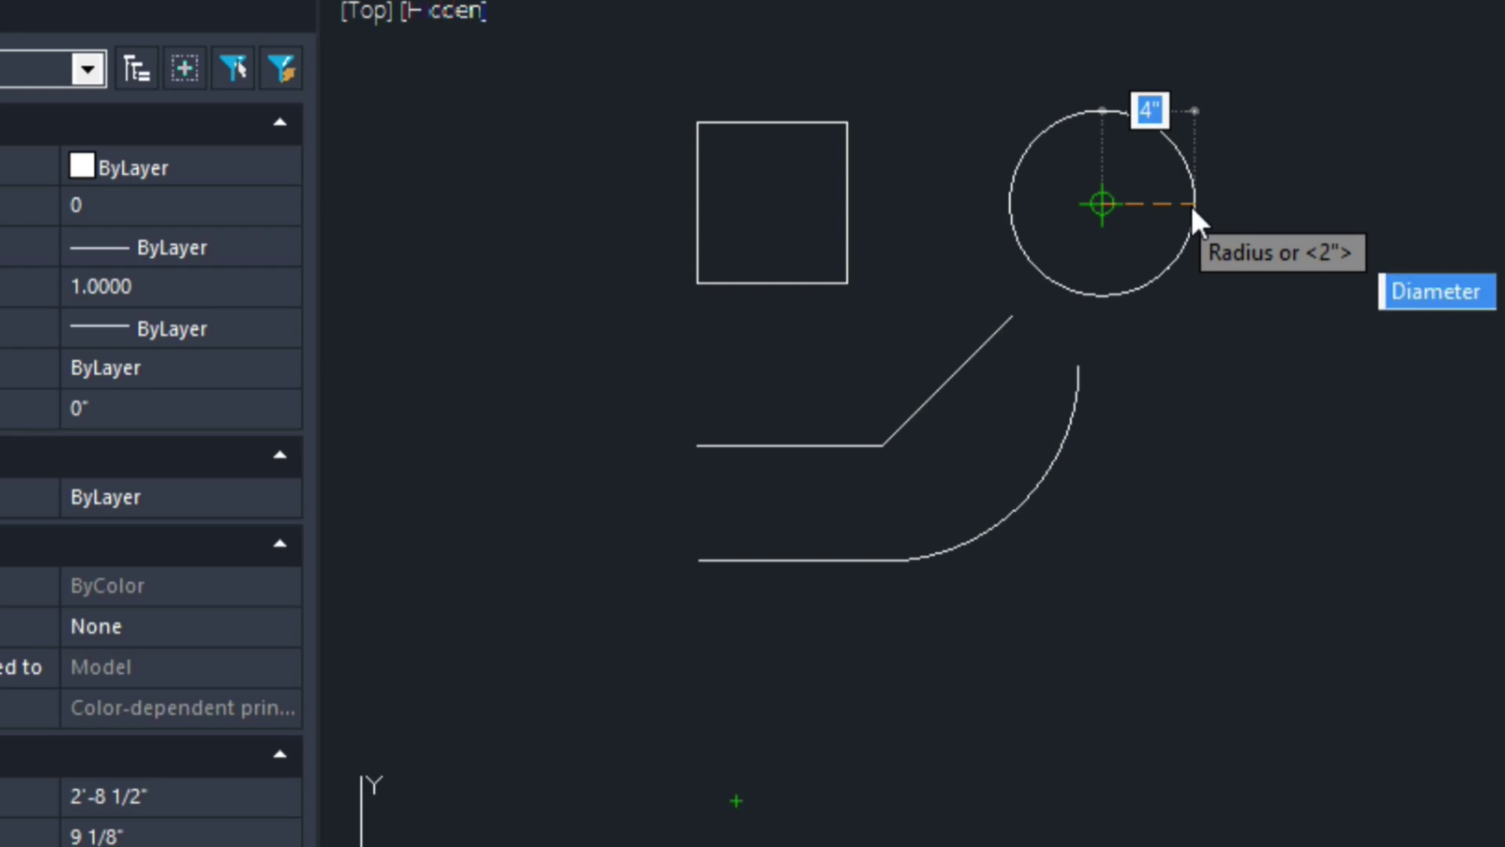
key("Return")
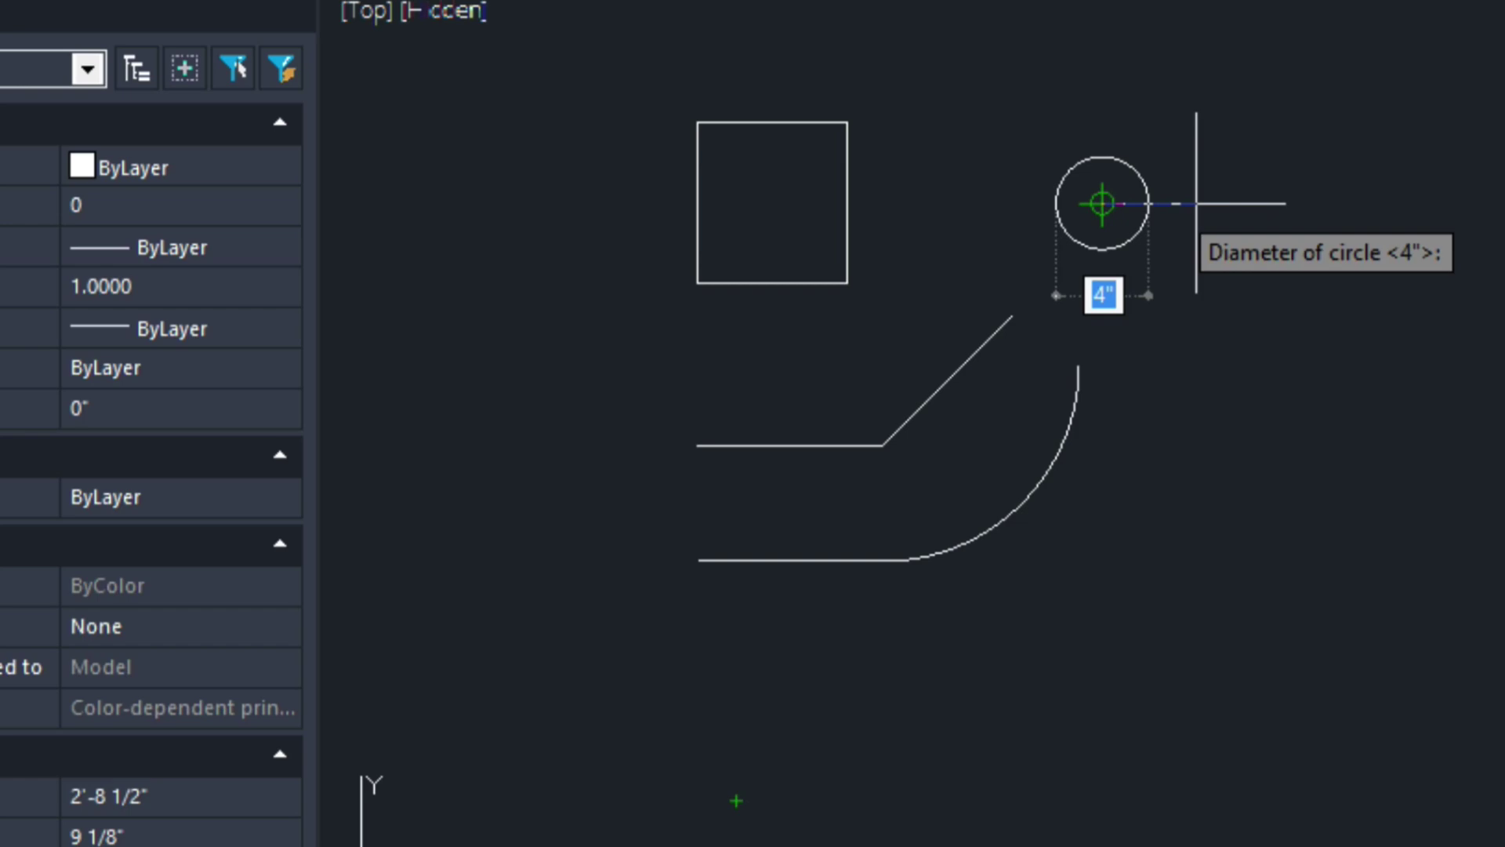
type("8")
key("Return")
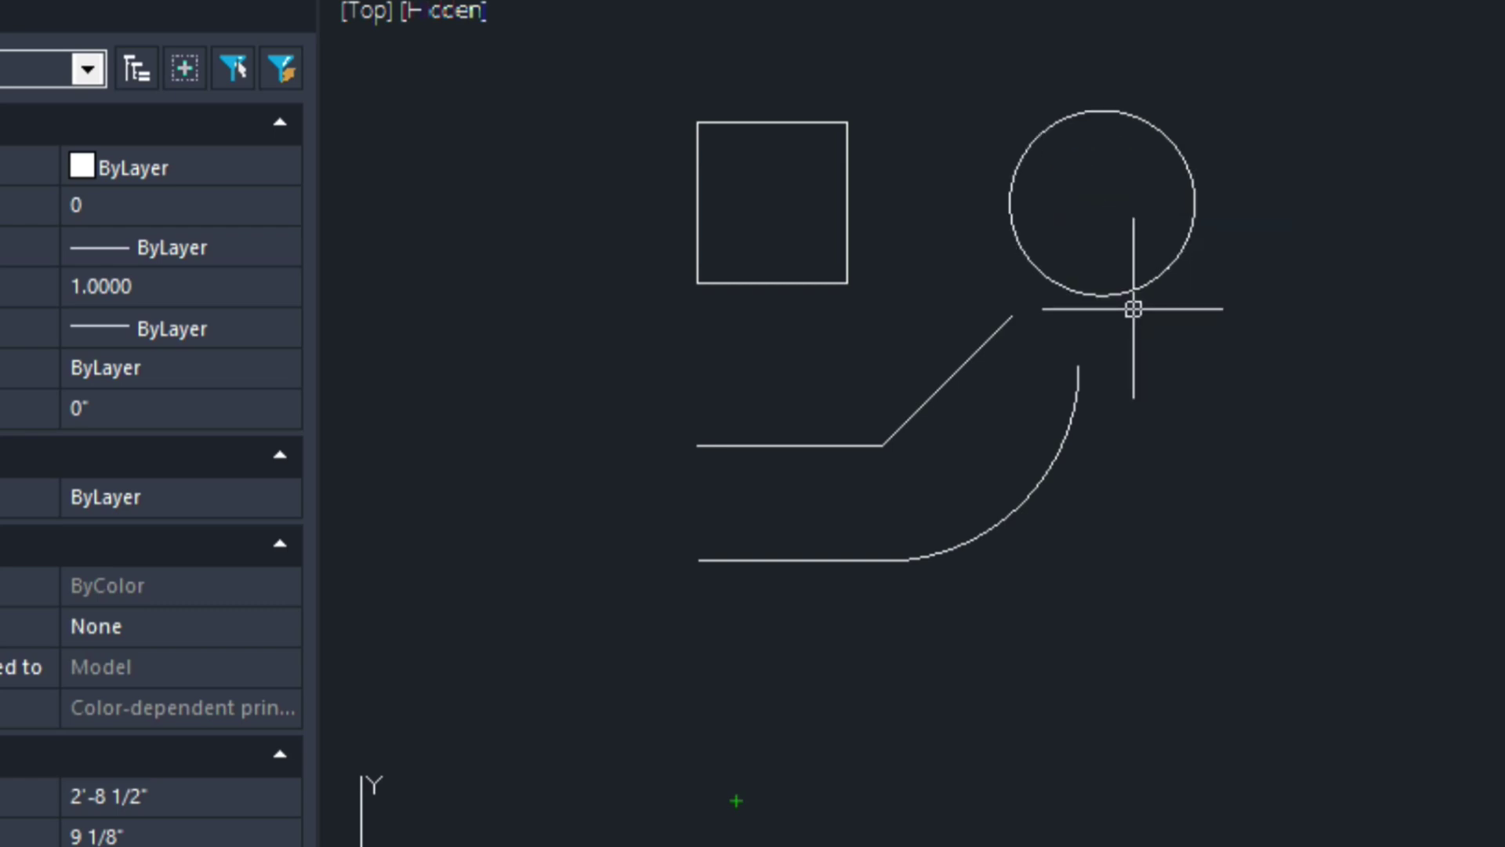
Erase all objects from the drawing and switch to the SW Isometric view.
key("ctrl+a")
type("e")
key("Return")
left_click(373, 11)
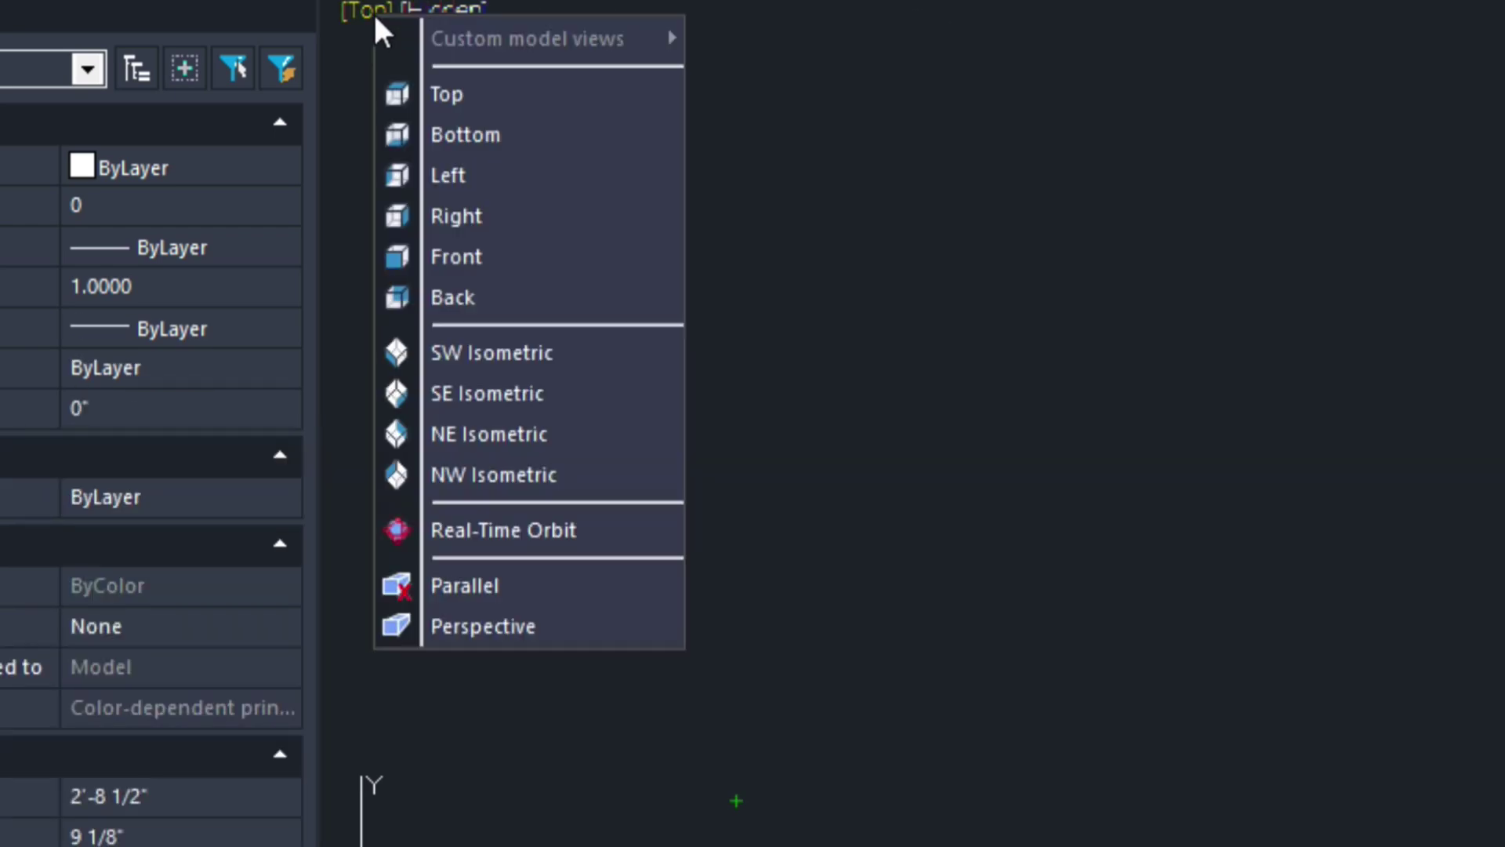
left_click(466, 350)
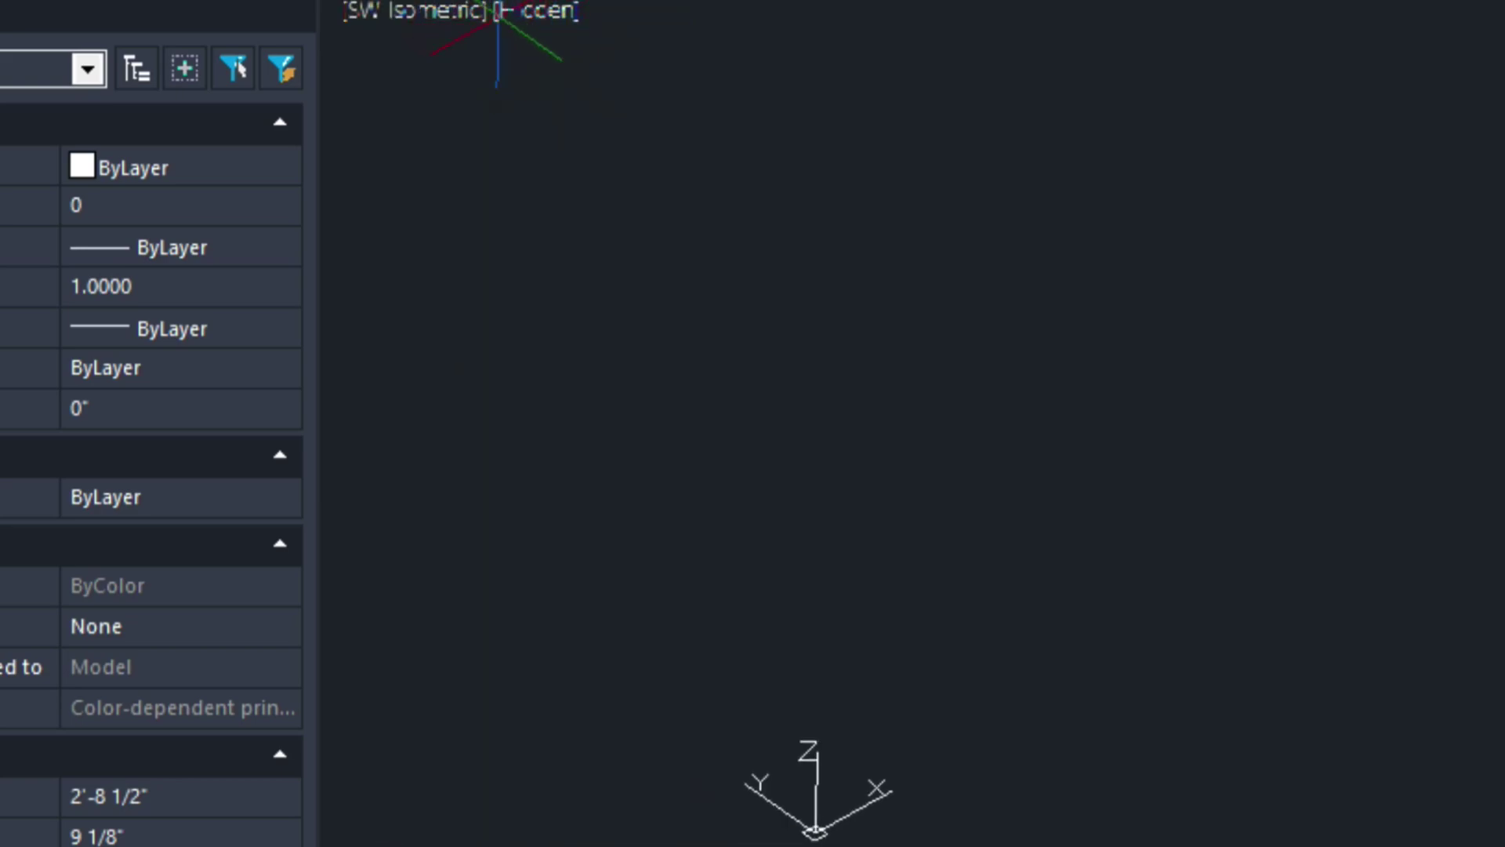
Draw a solid box at a free point with a 5 by 5 inch base and a height of 3 inches.
type("bo")
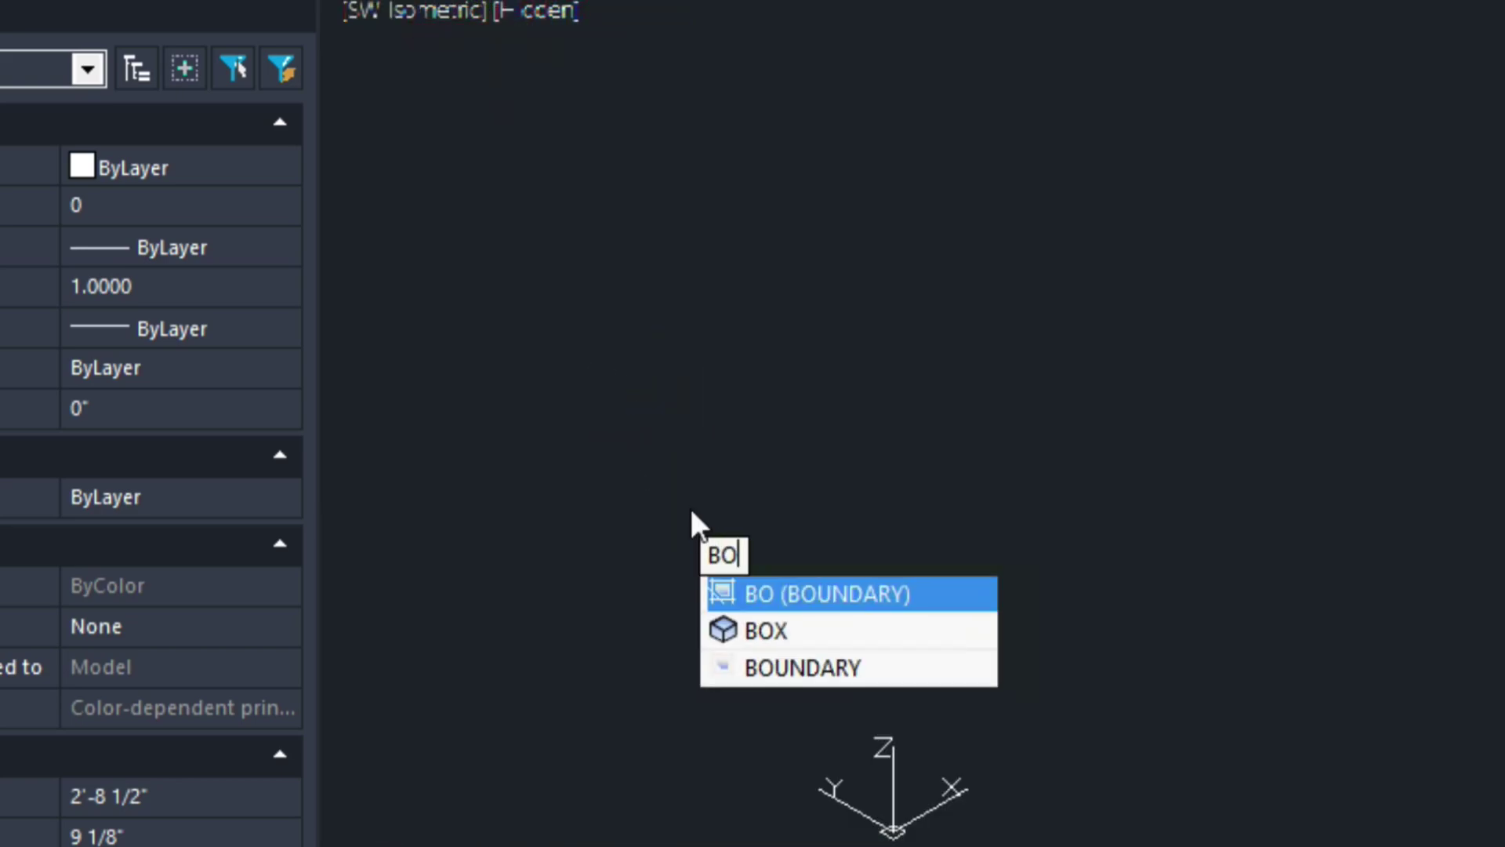
type("x")
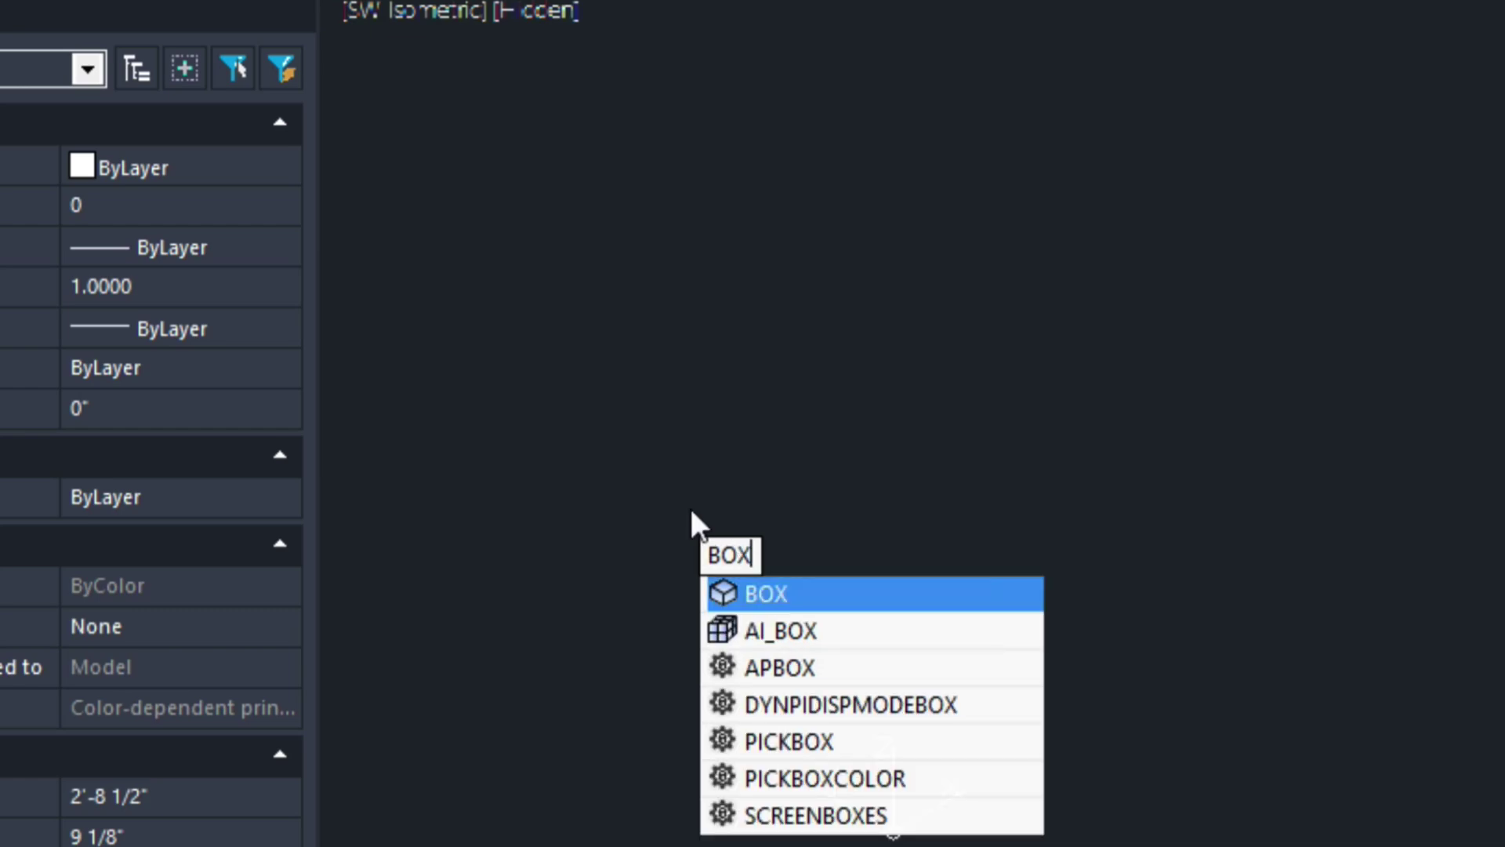
key("Return")
left_click(702, 506)
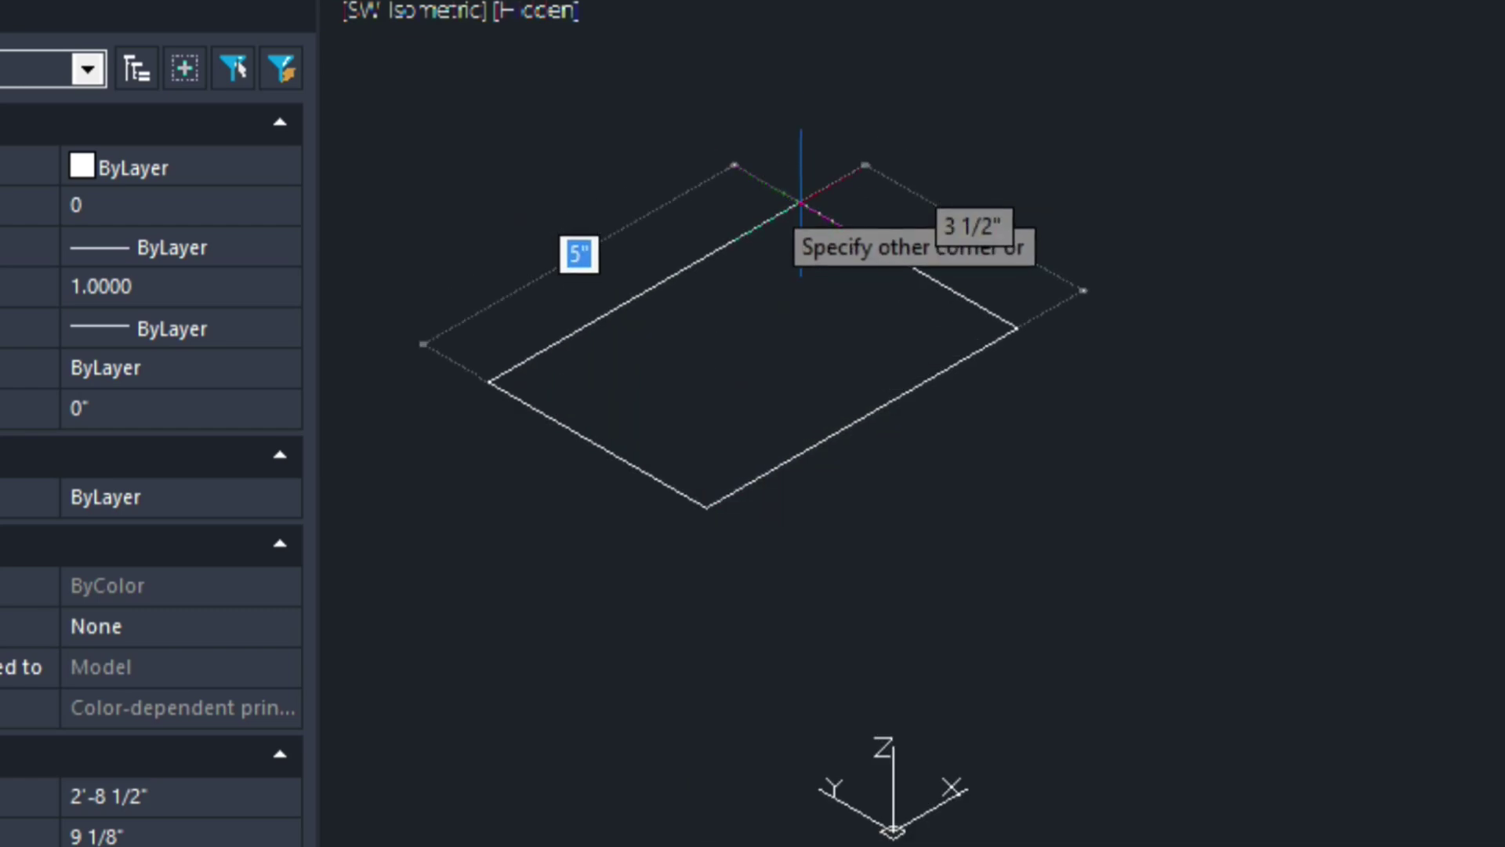
key("Tab")
type("5")
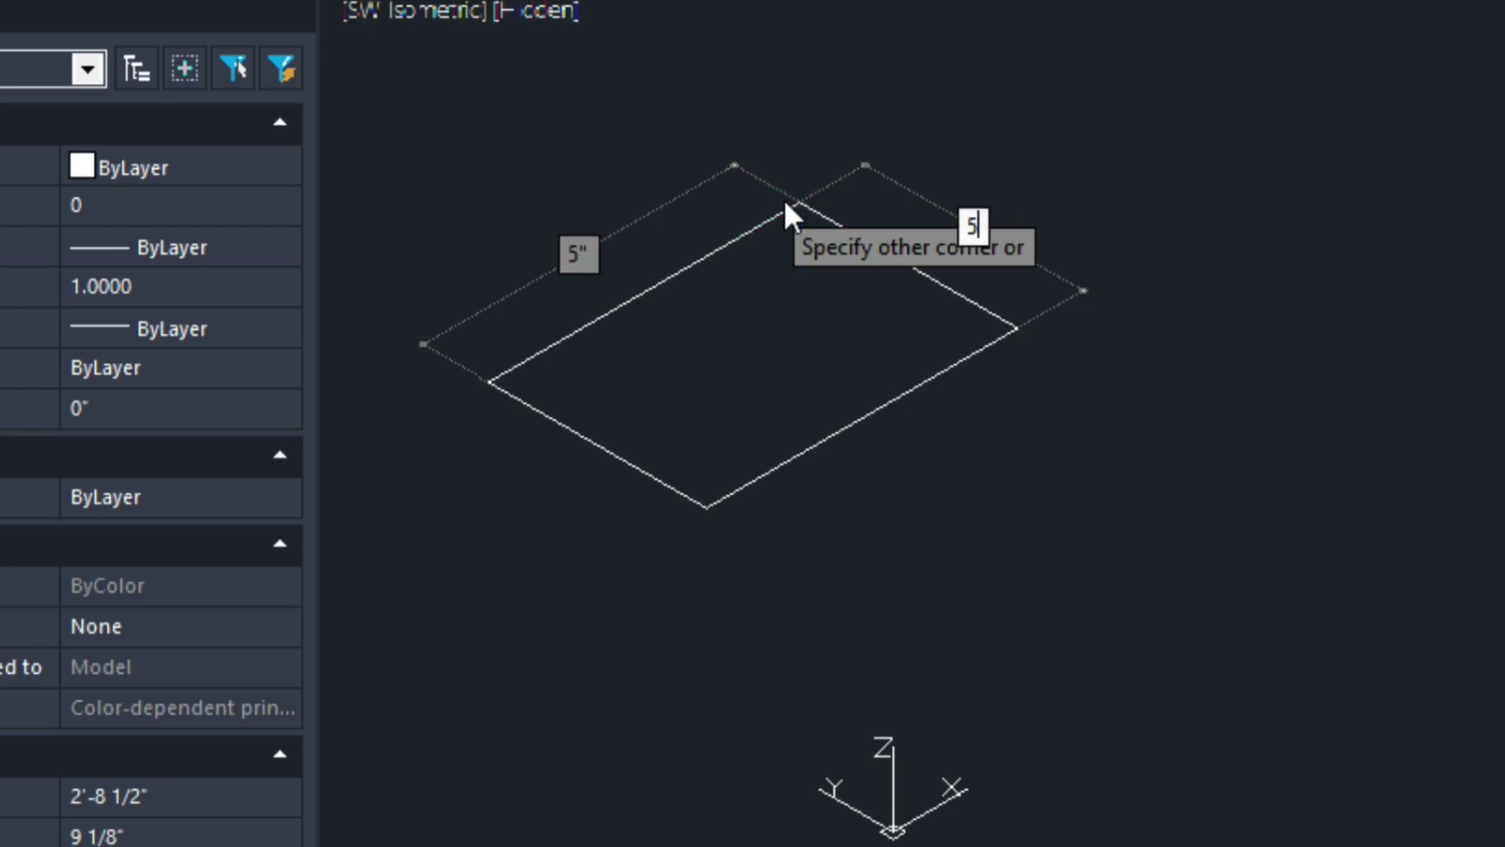
key("Return")
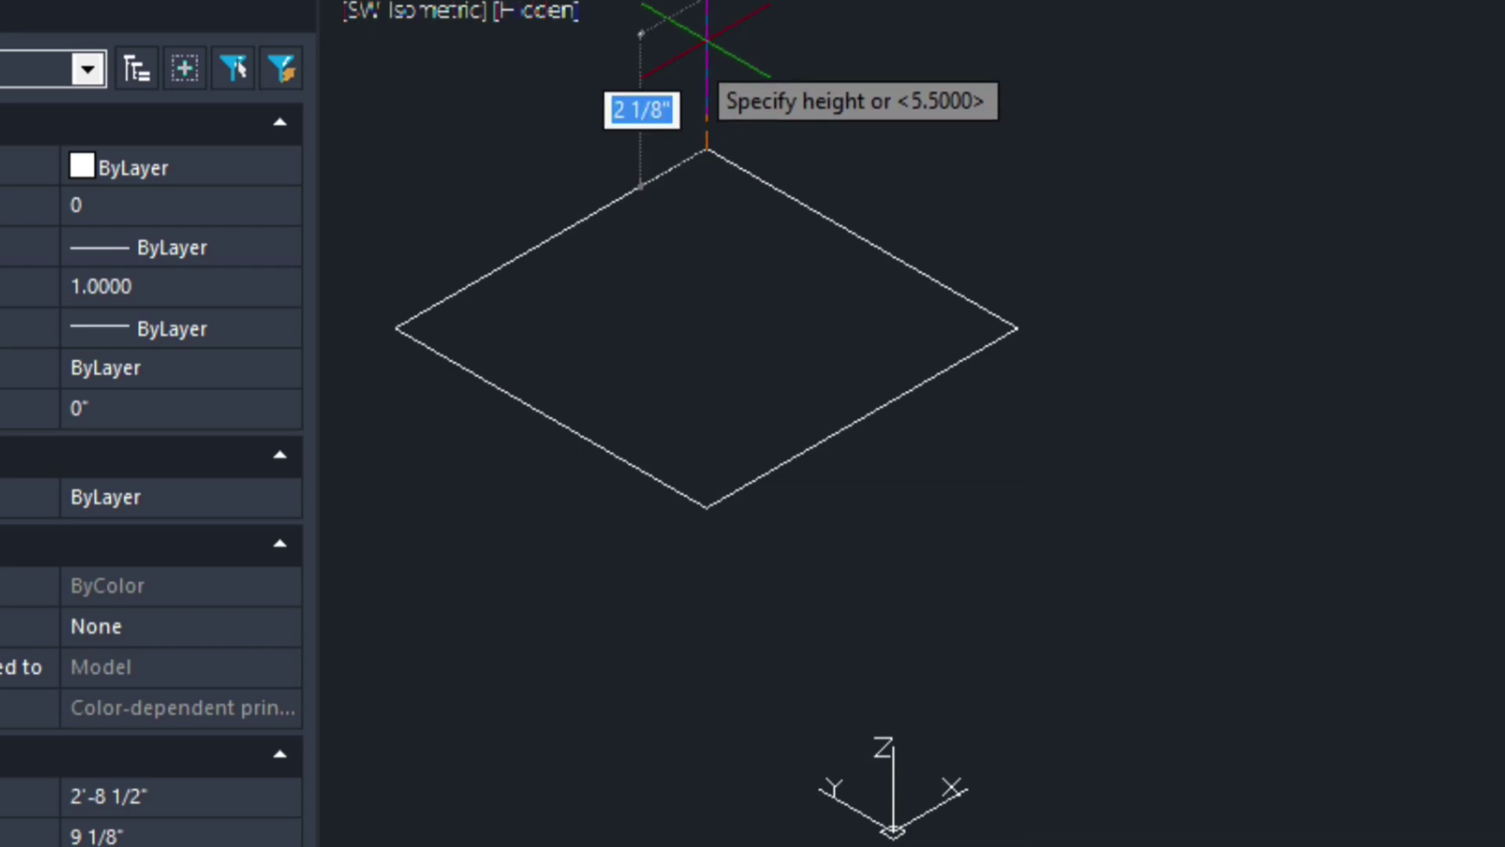
type("3")
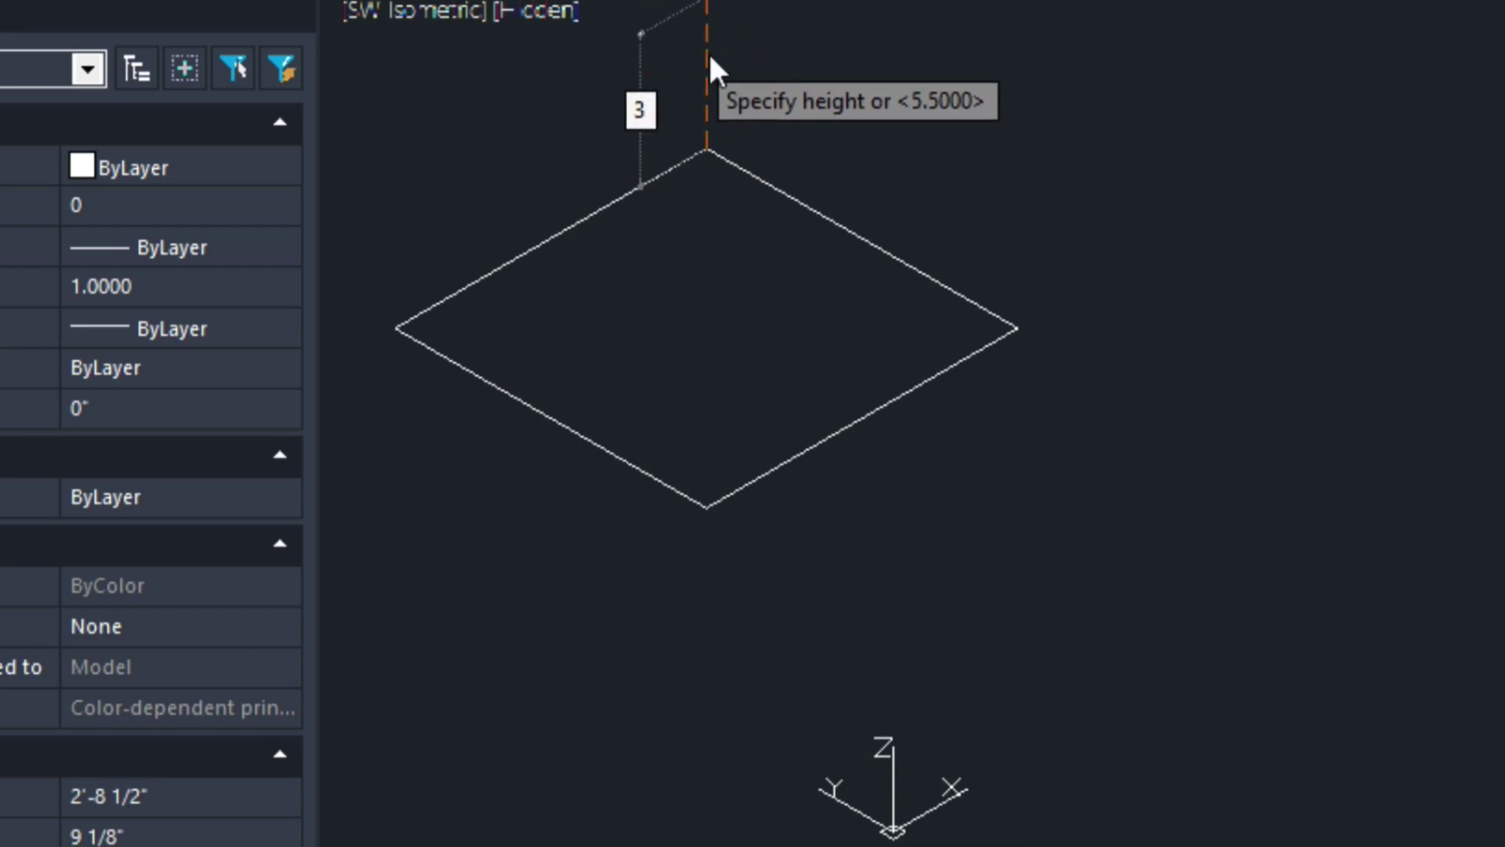
key("Return")
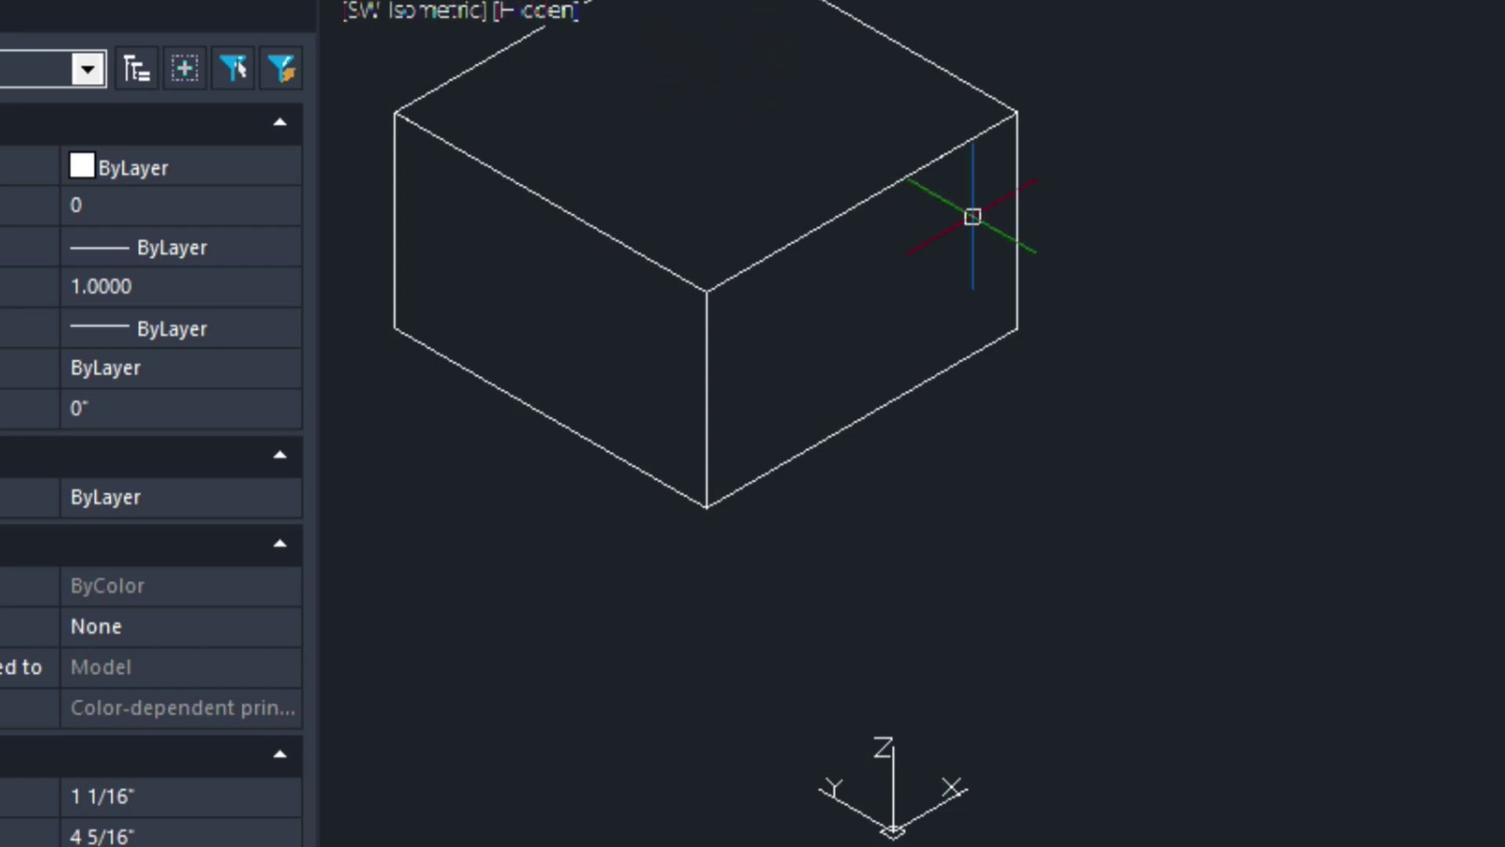
Draw a cylinder beside the box with a radius of about 2 inches and a height of 5 inches.
type("cy")
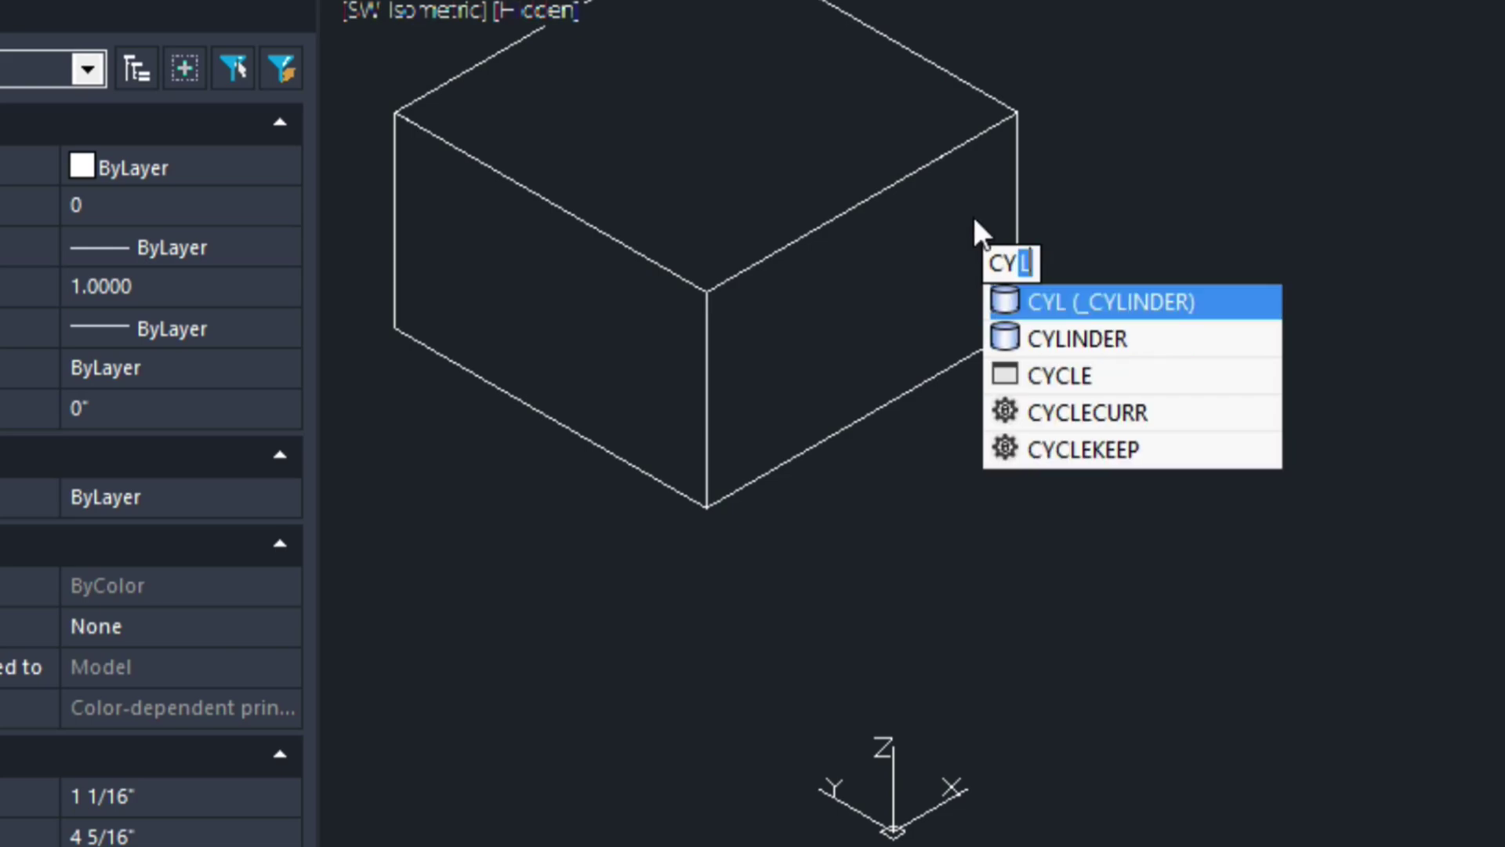
type("l")
key("Return")
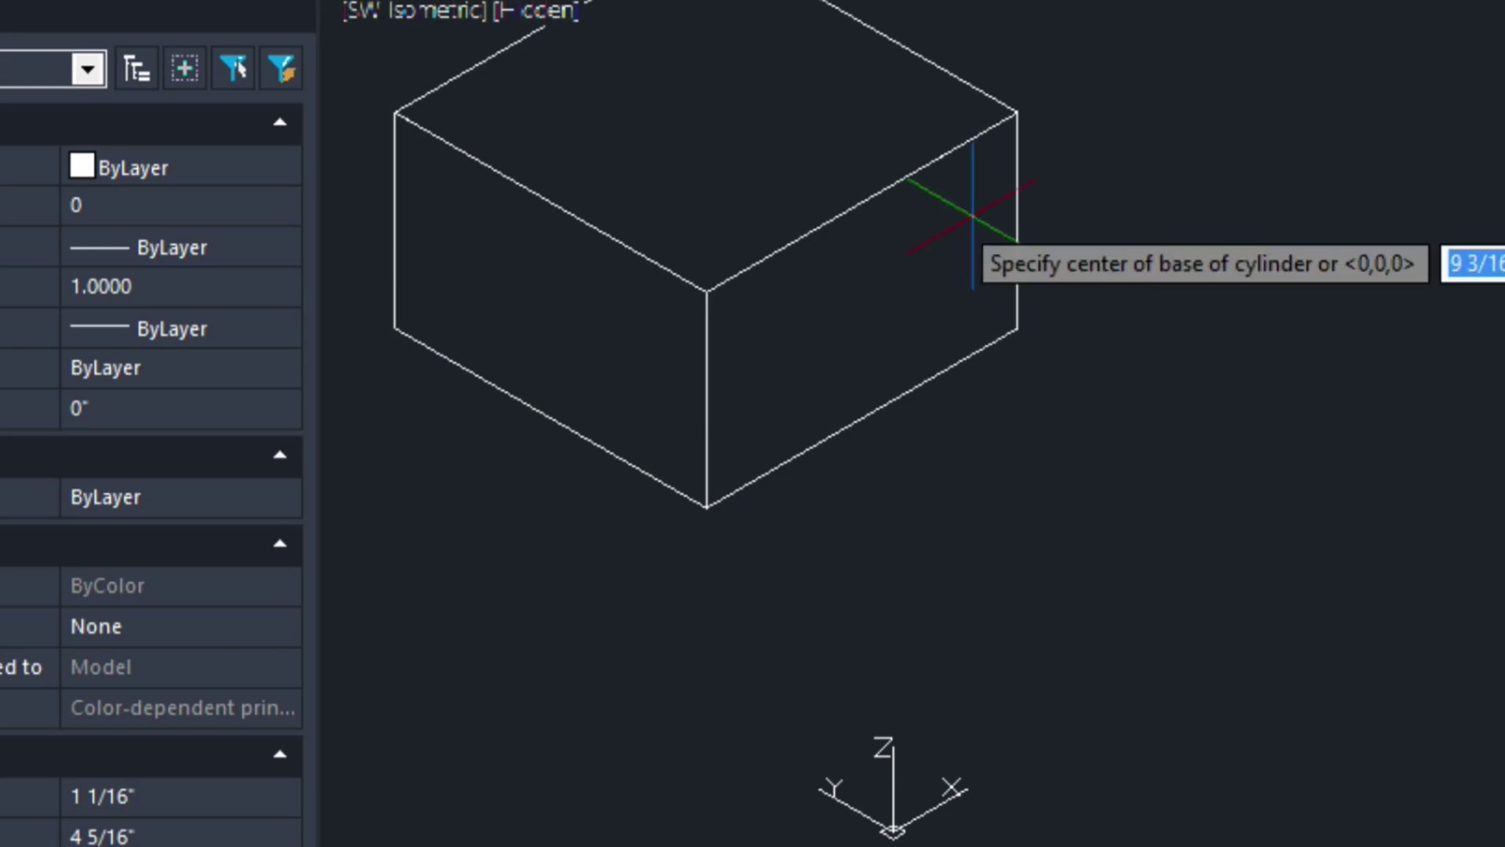
left_click(1298, 275)
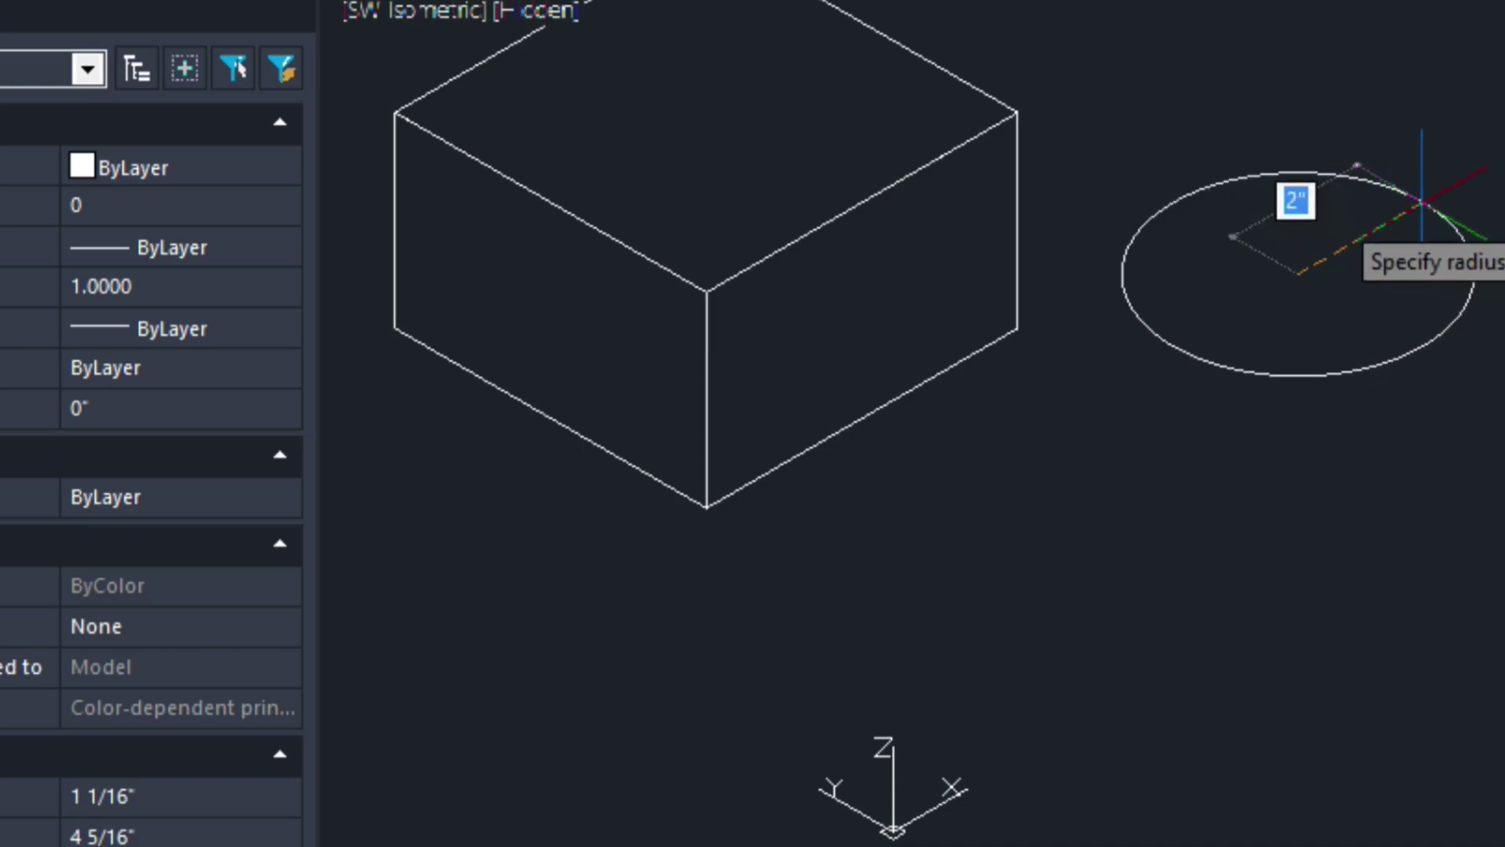
left_click(1422, 202)
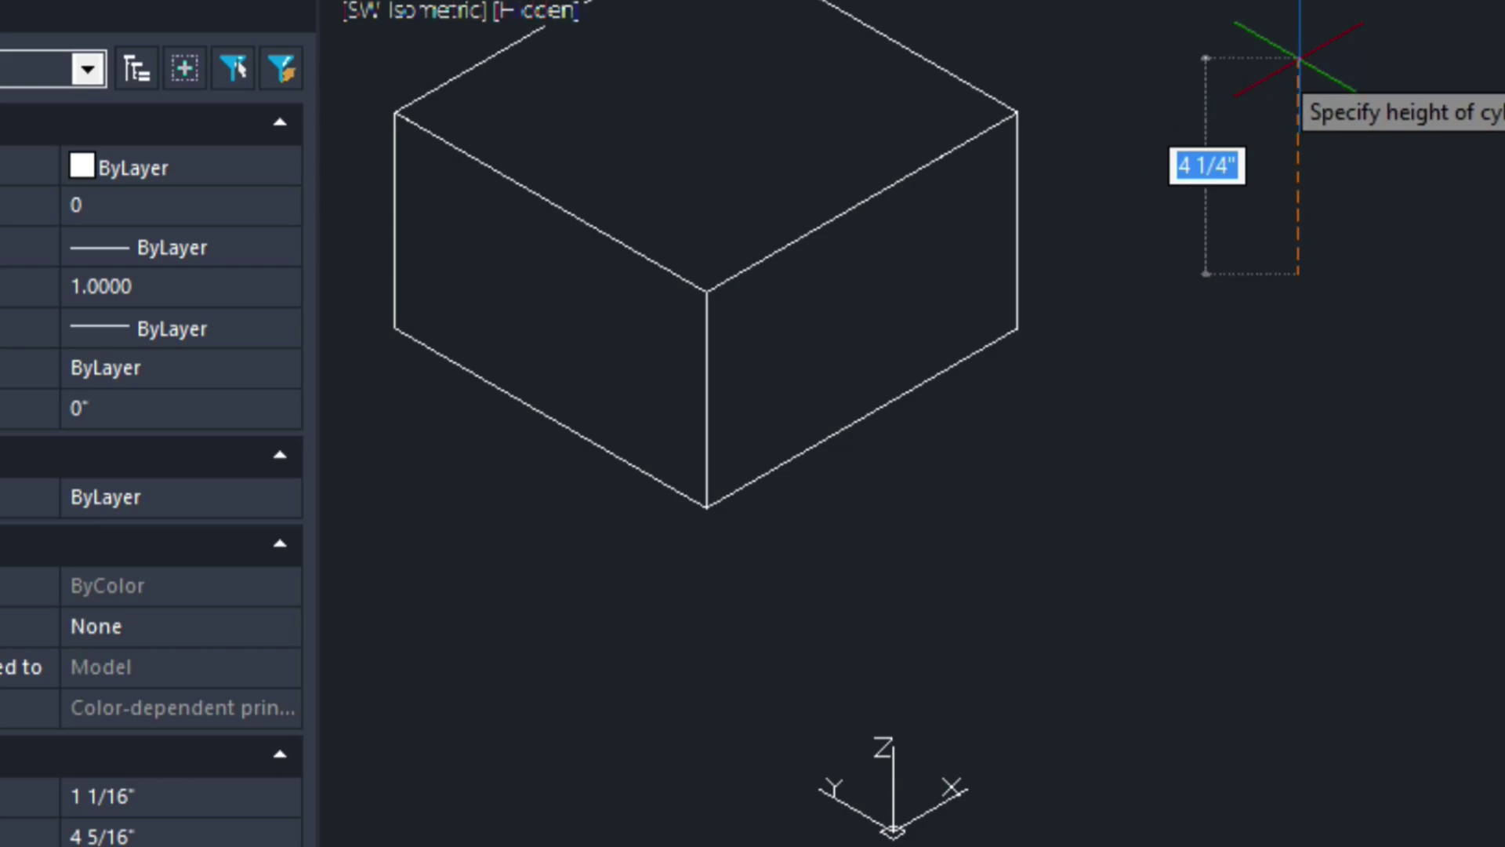
type("5")
key("Return")
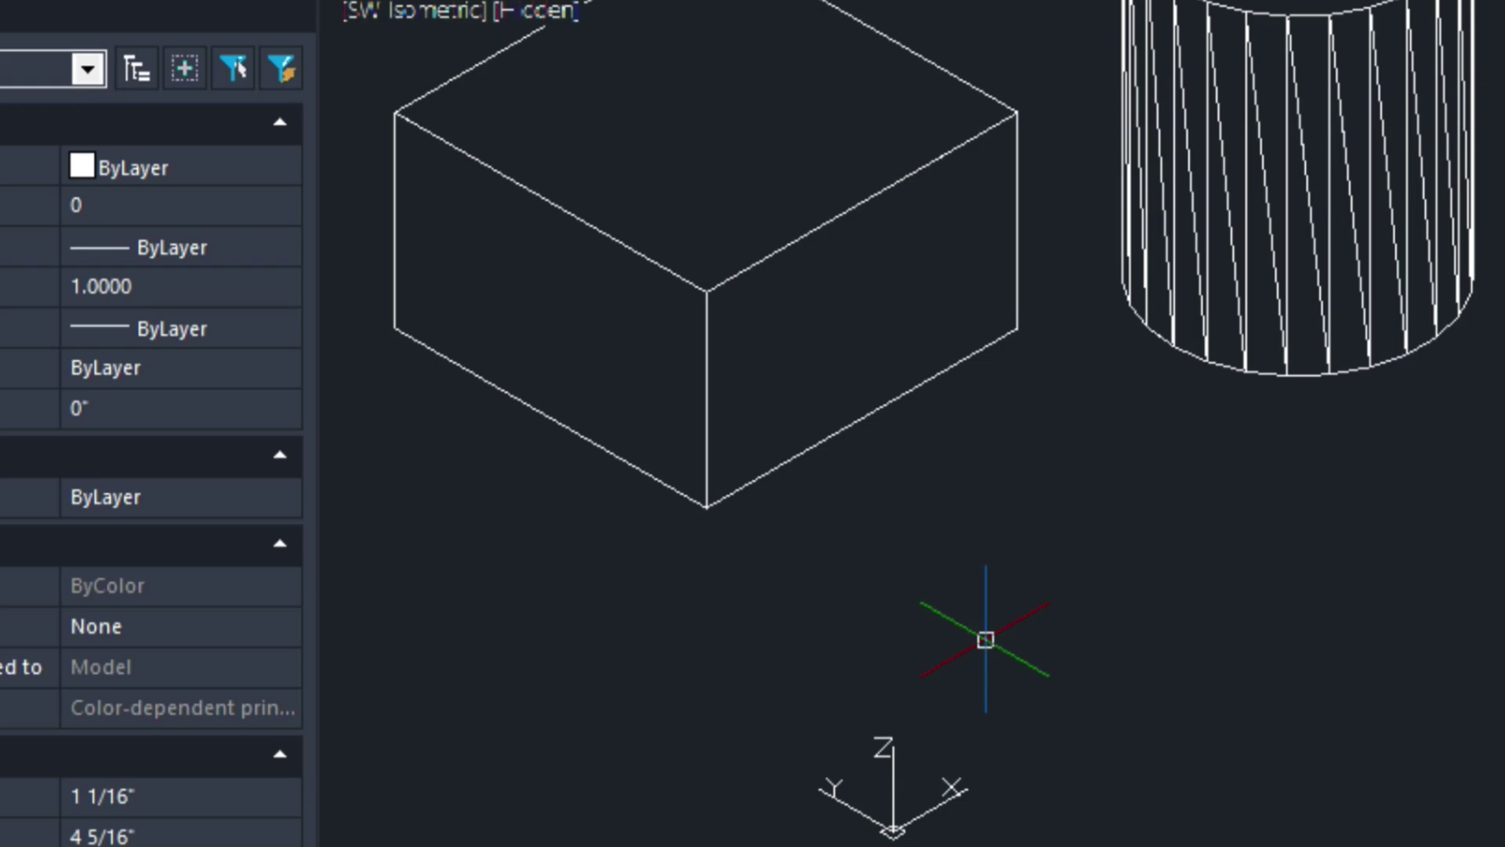
Start a 3D polyline below the cylinder with a segment along the X axis, turn ortho on, and add a segment straight up along Z.
type("3DPOLY")
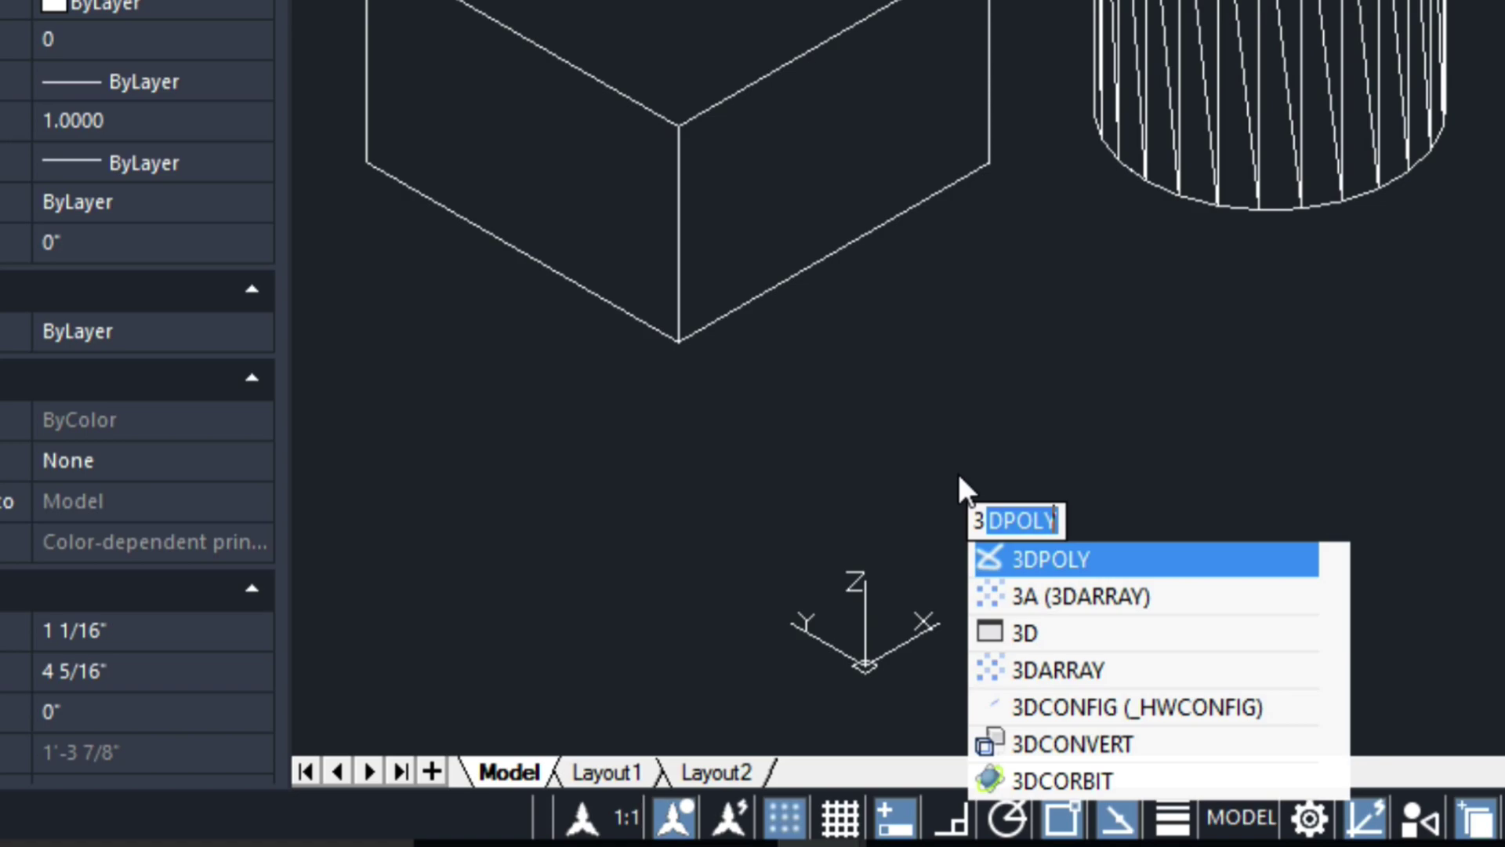
key("Return")
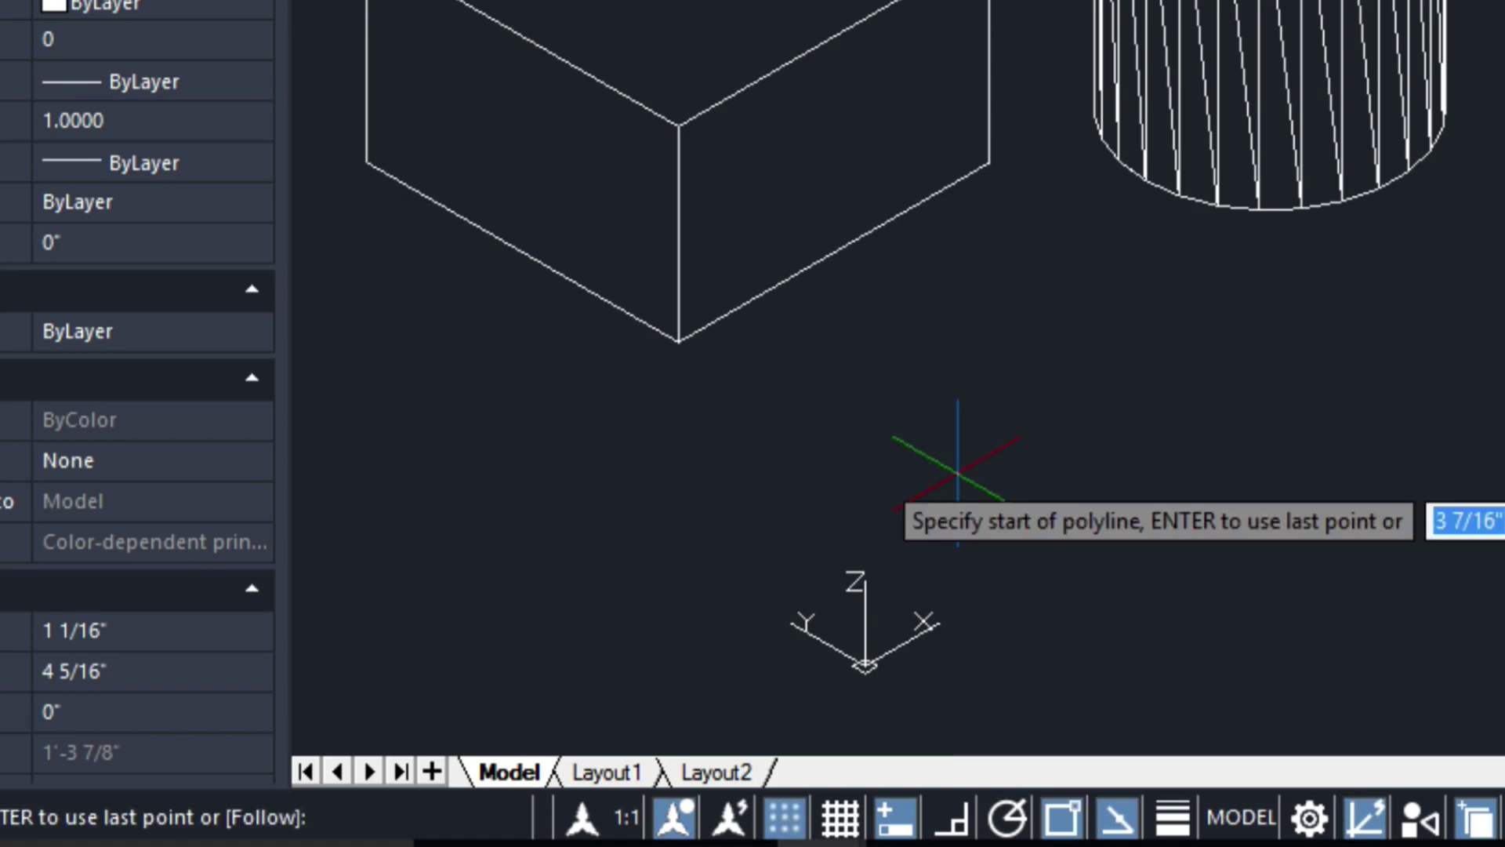
left_click(959, 539)
left_click(1146, 433)
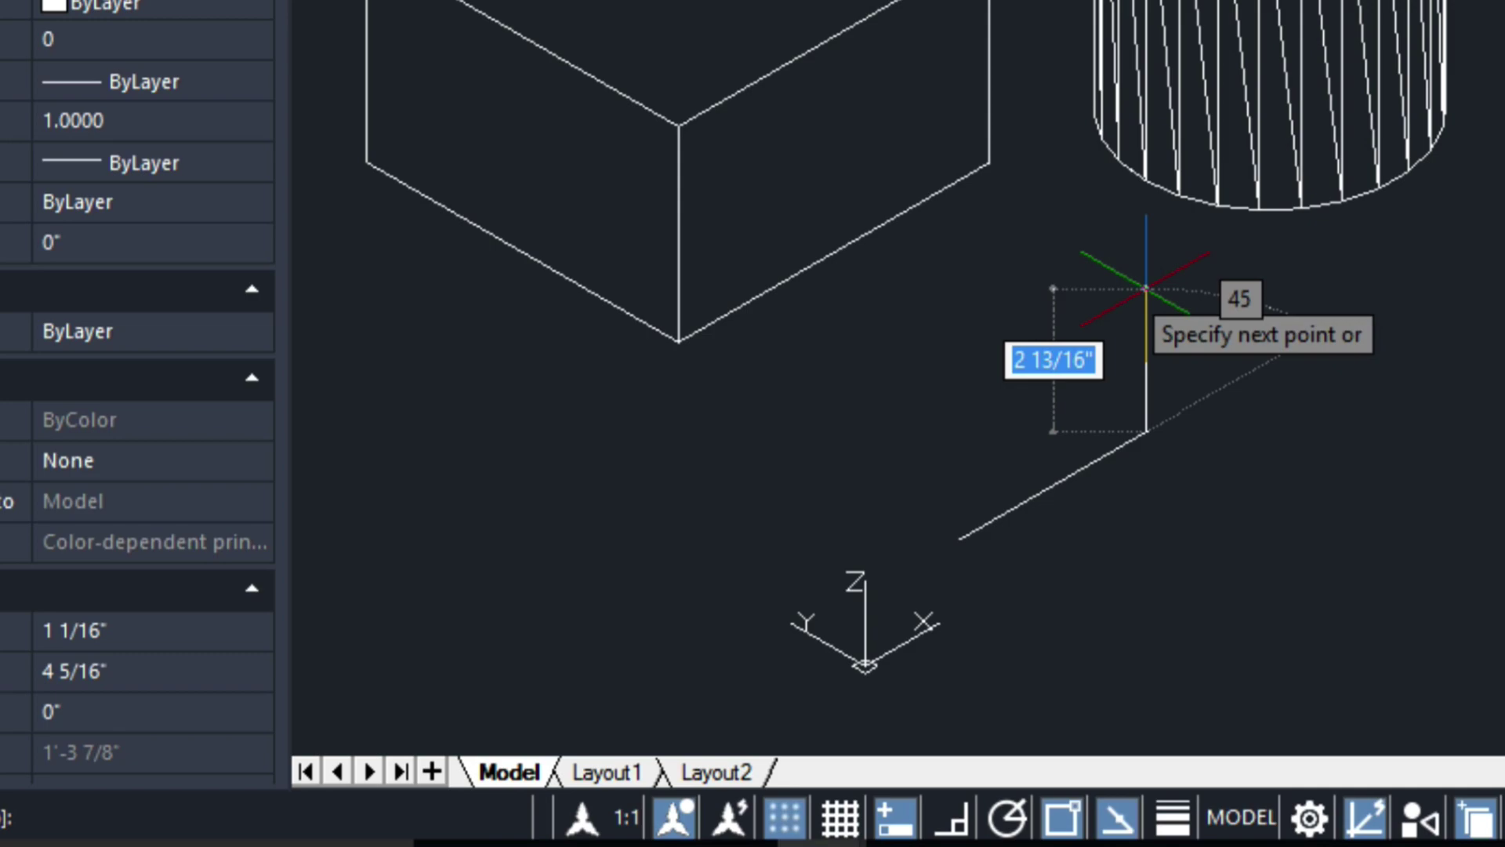
left_click(955, 823)
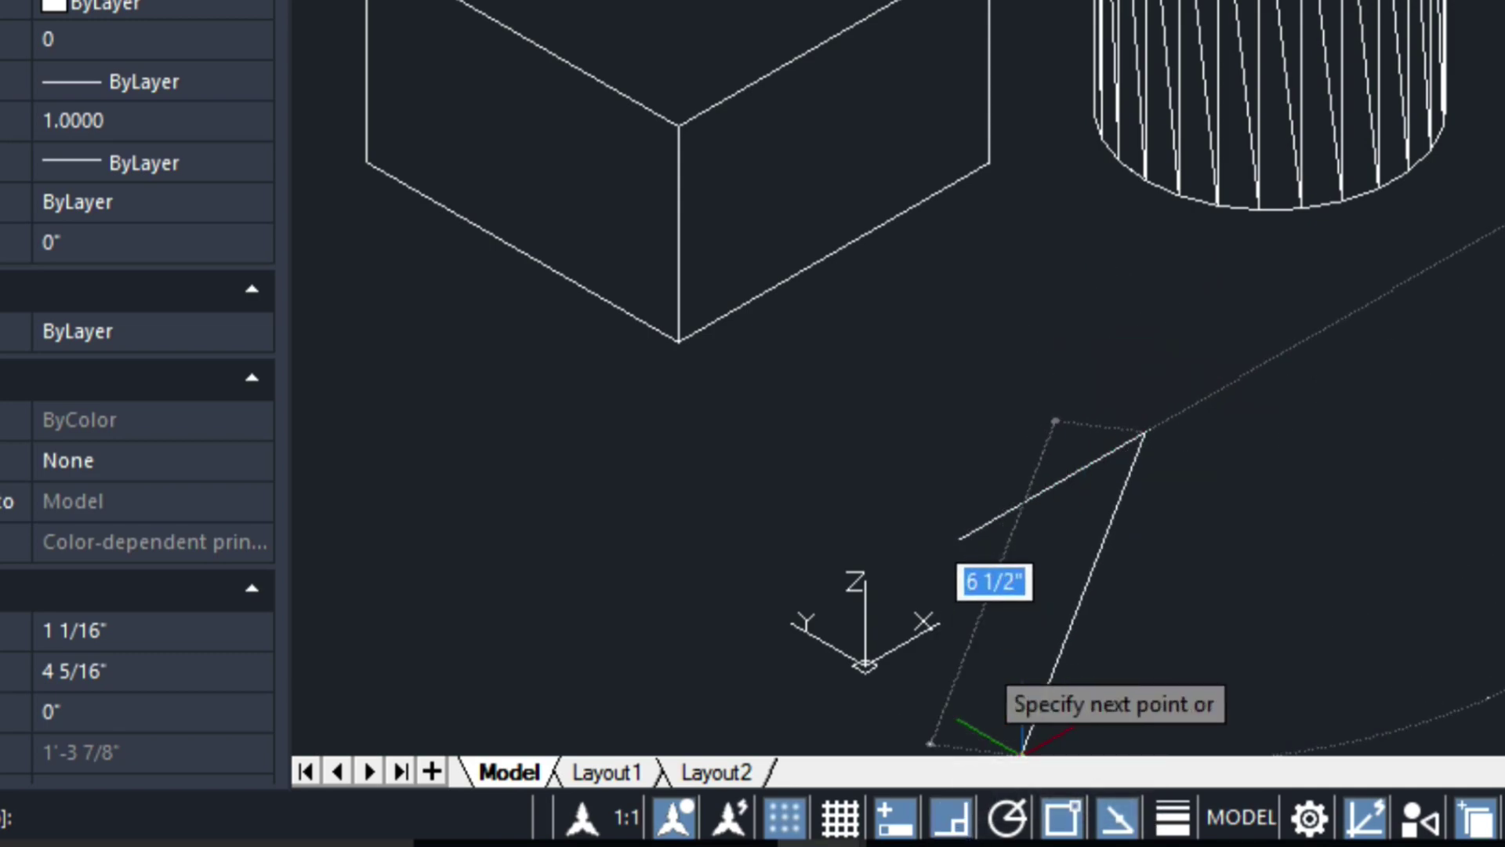
left_click(1147, 280)
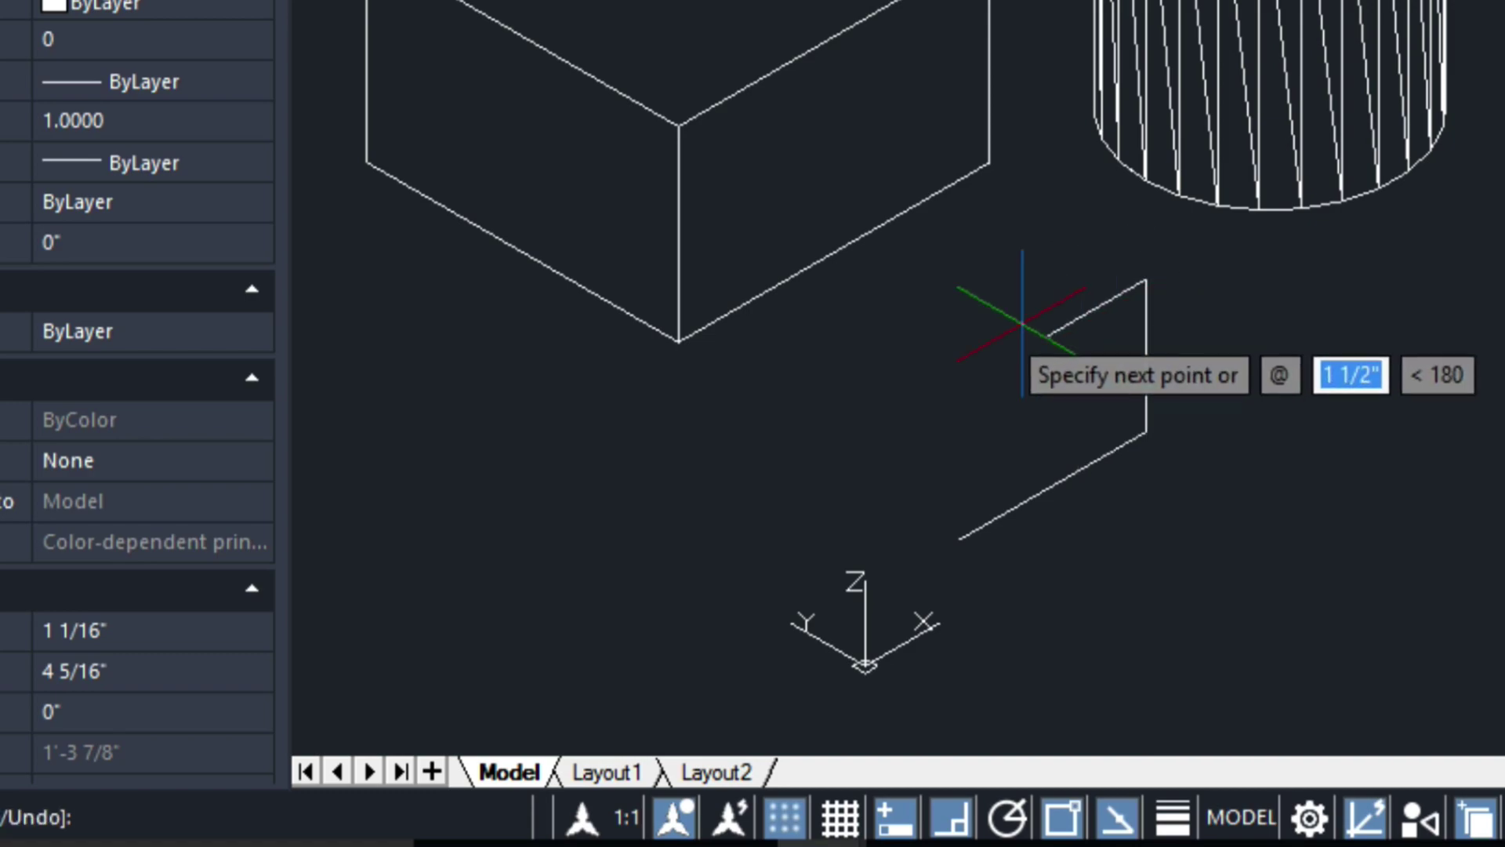
Add a segment running back along the X axis and close the 3D polyline with its Close option.
key("Down")
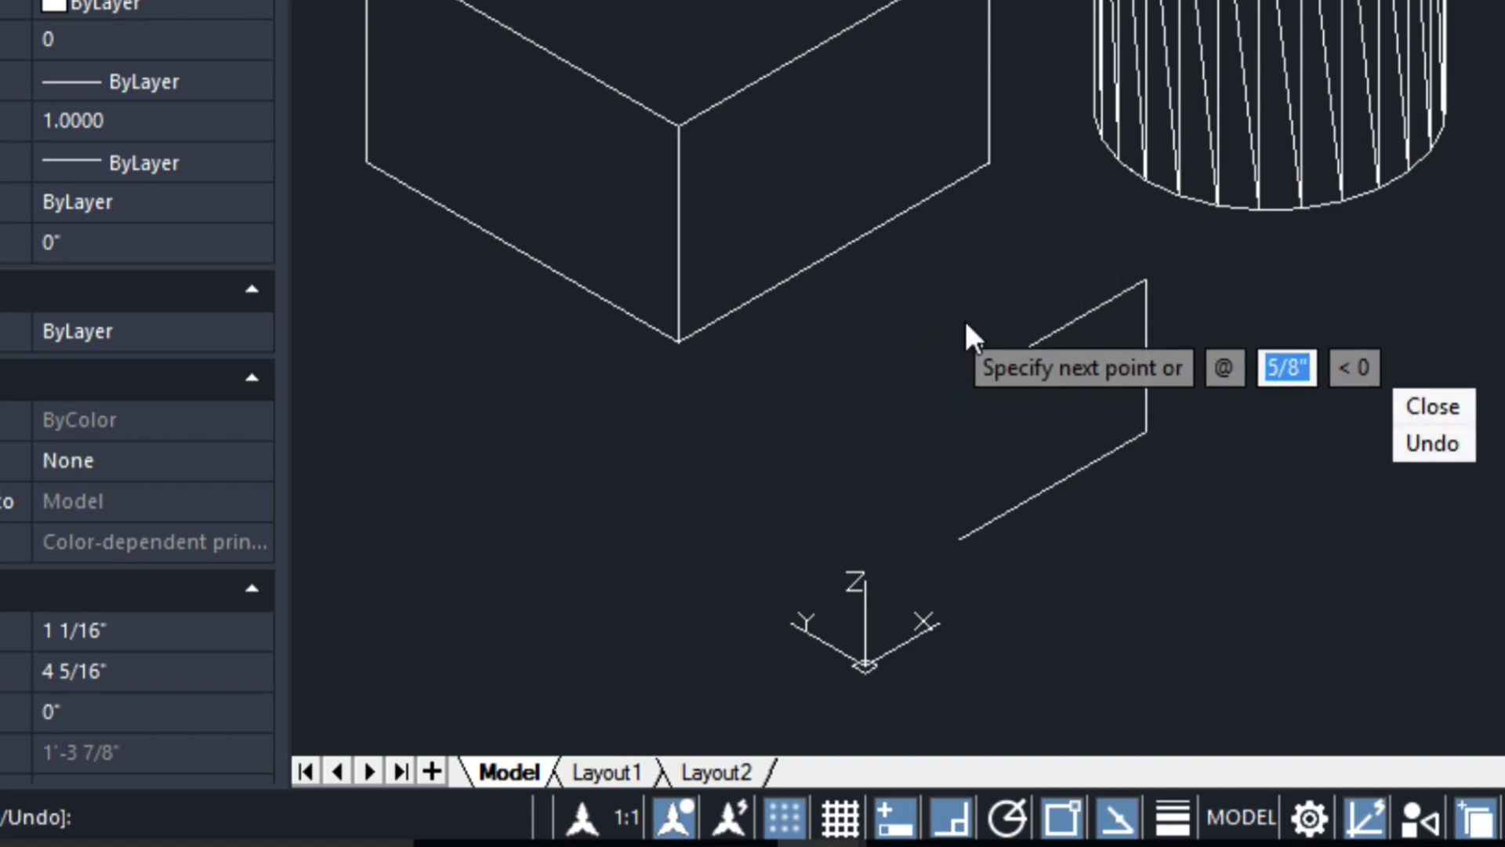
key("Down")
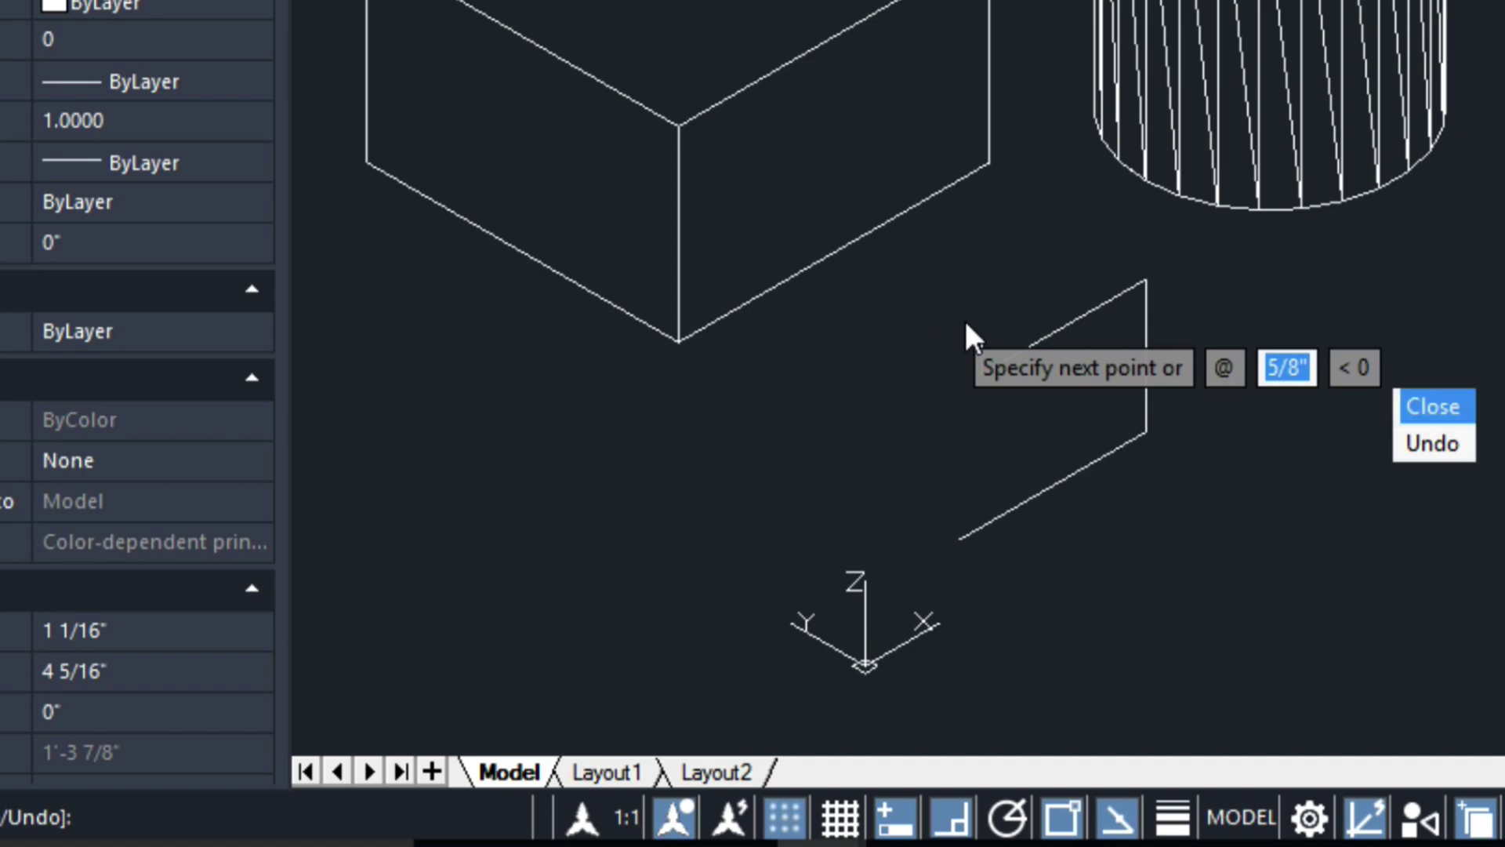
key("Return")
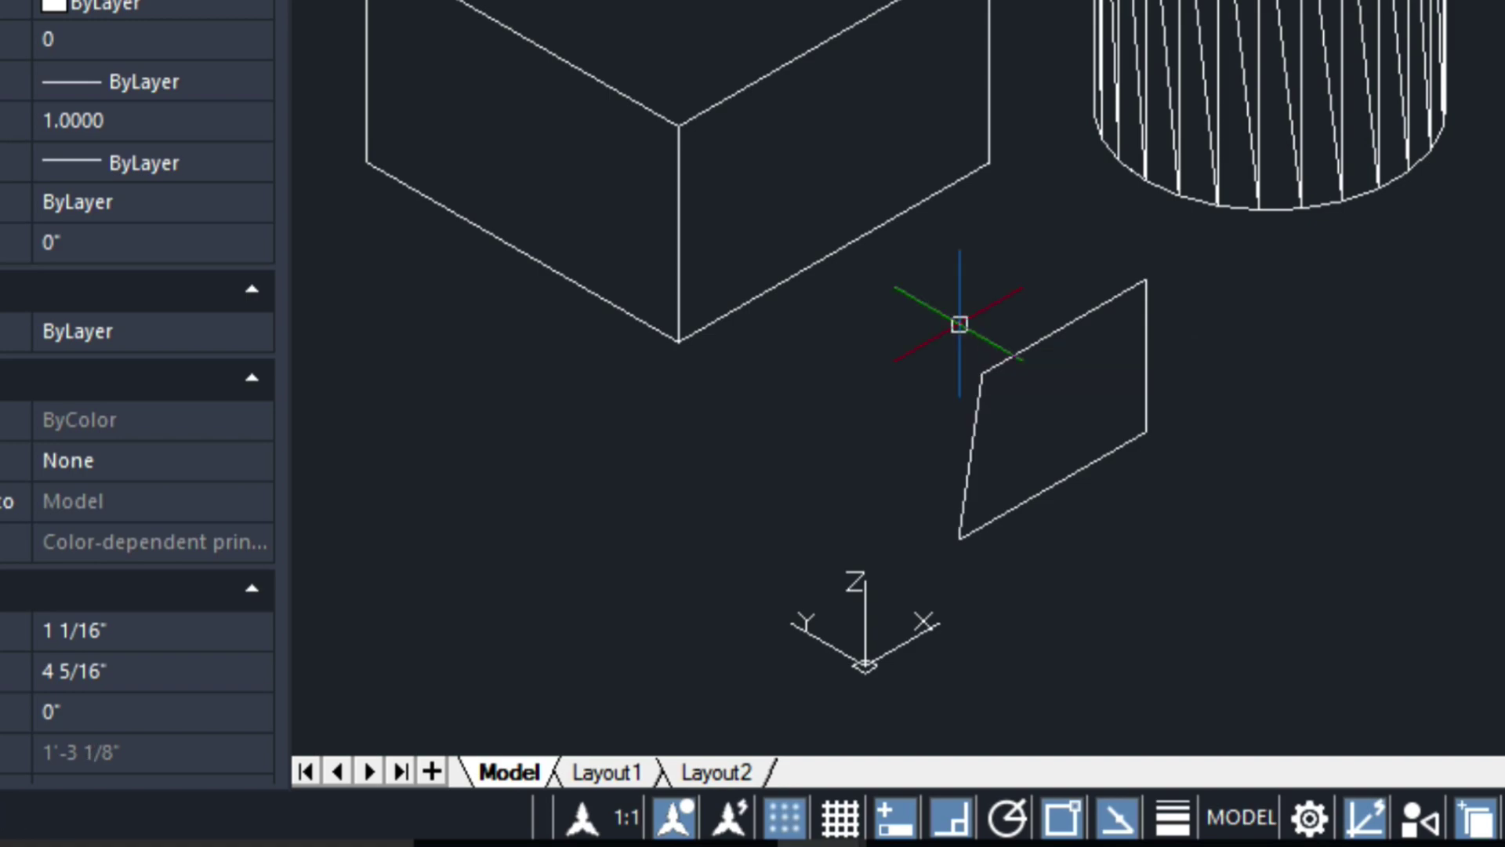